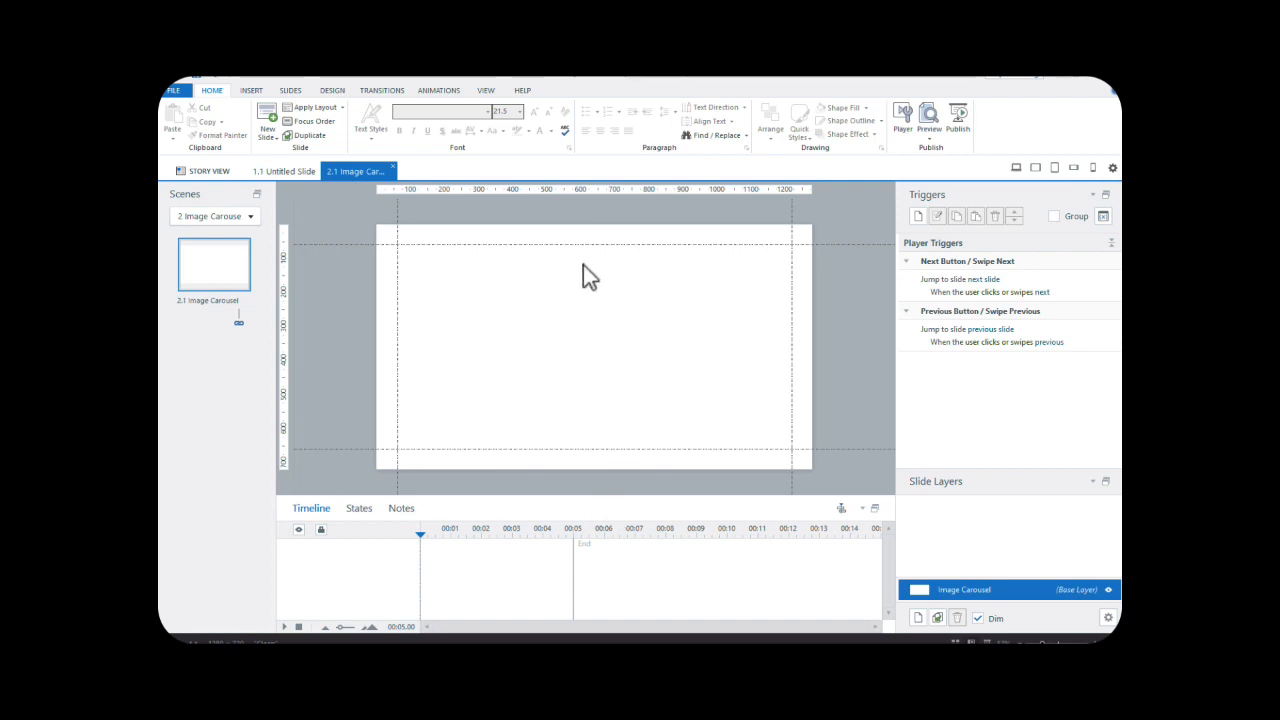
- Insert the picture Flower photo 1.jpg on the Image Carousel slide and center it horizontally
click(252, 92)
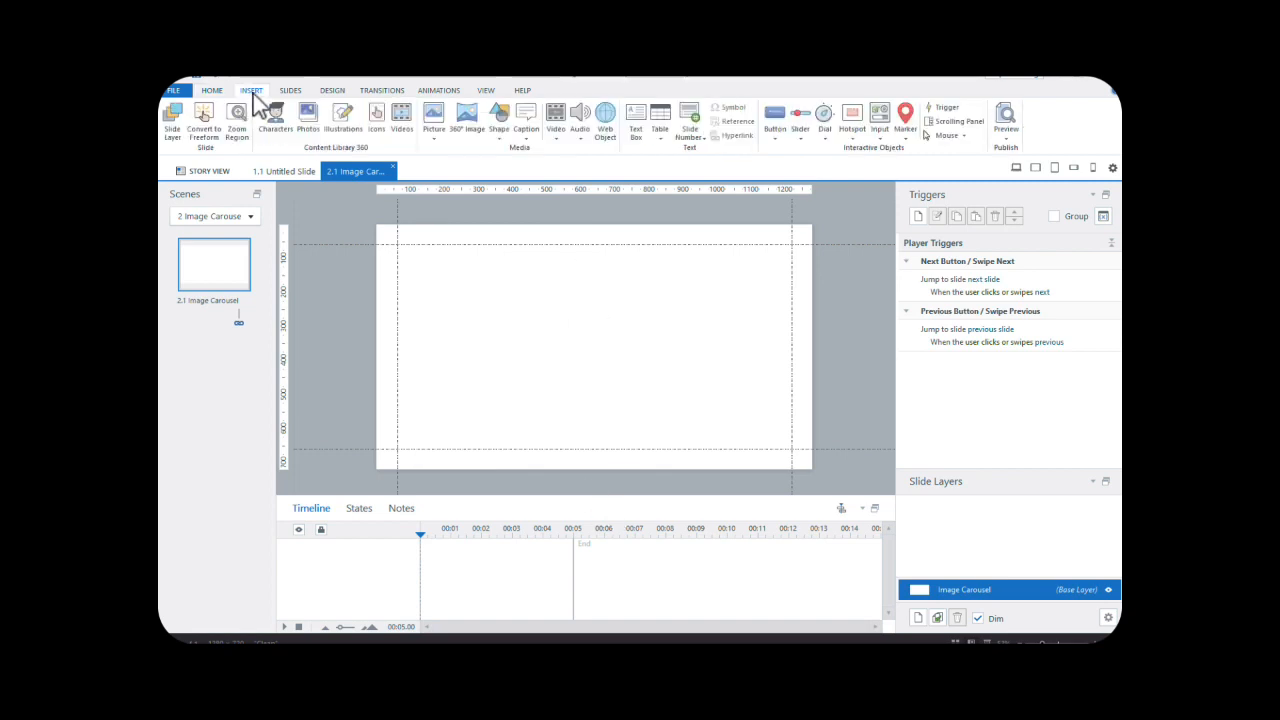
click(308, 122)
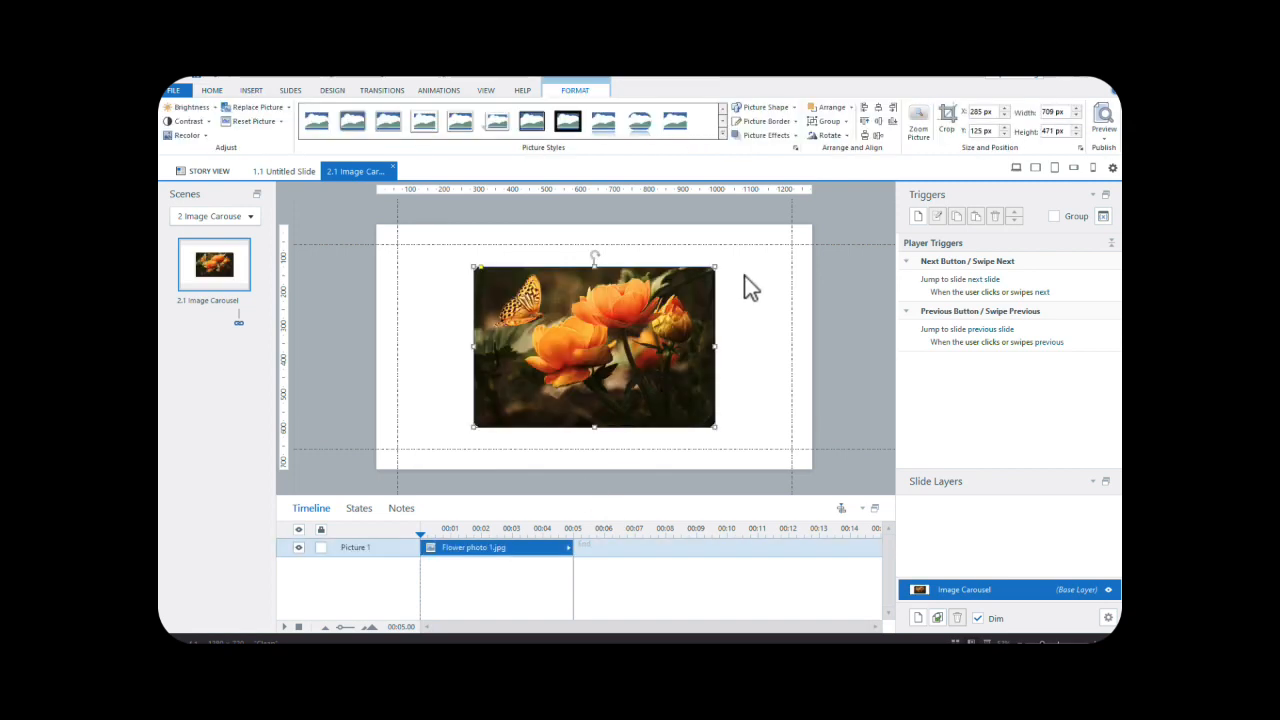
click(744, 275)
click(672, 300)
click(580, 91)
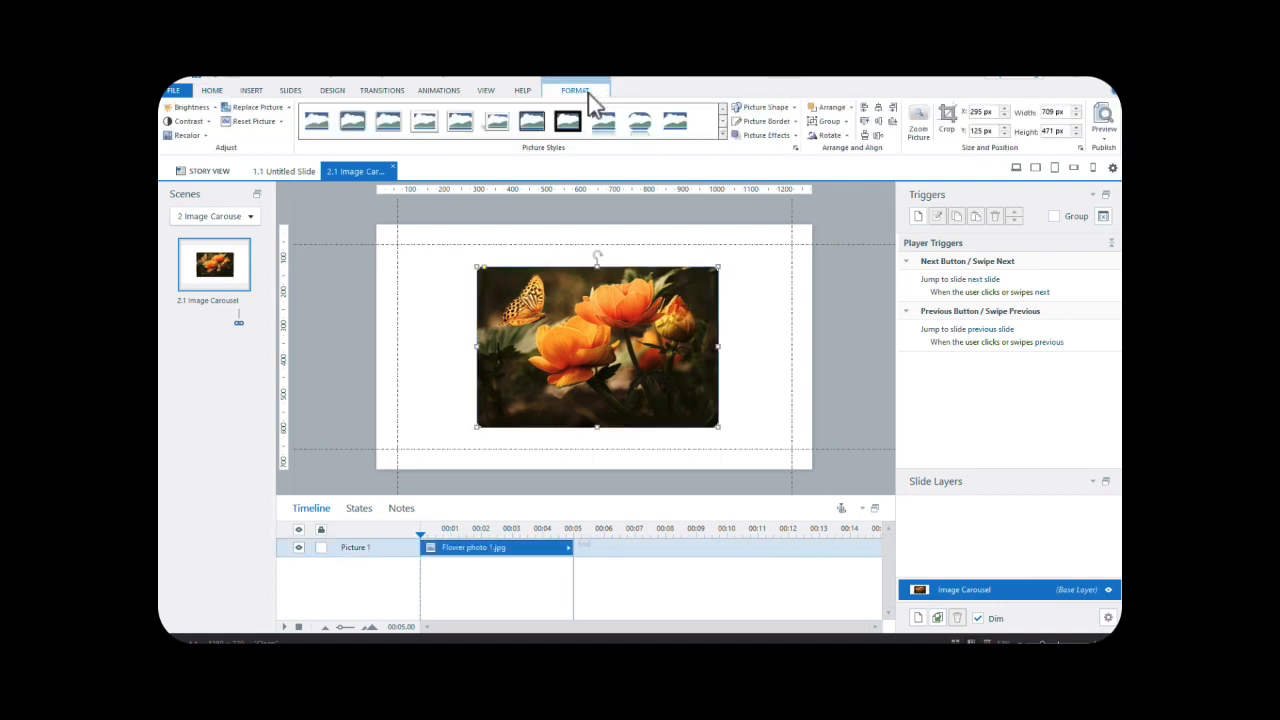
click(884, 111)
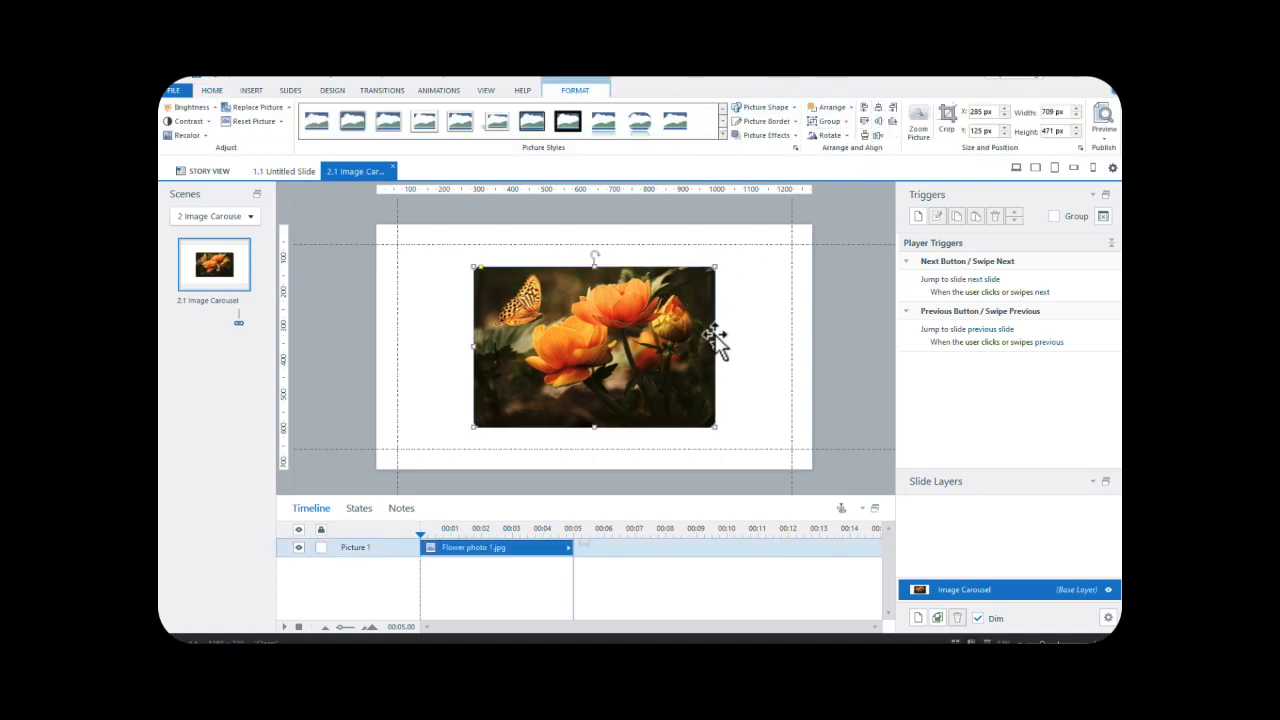
click(747, 333)
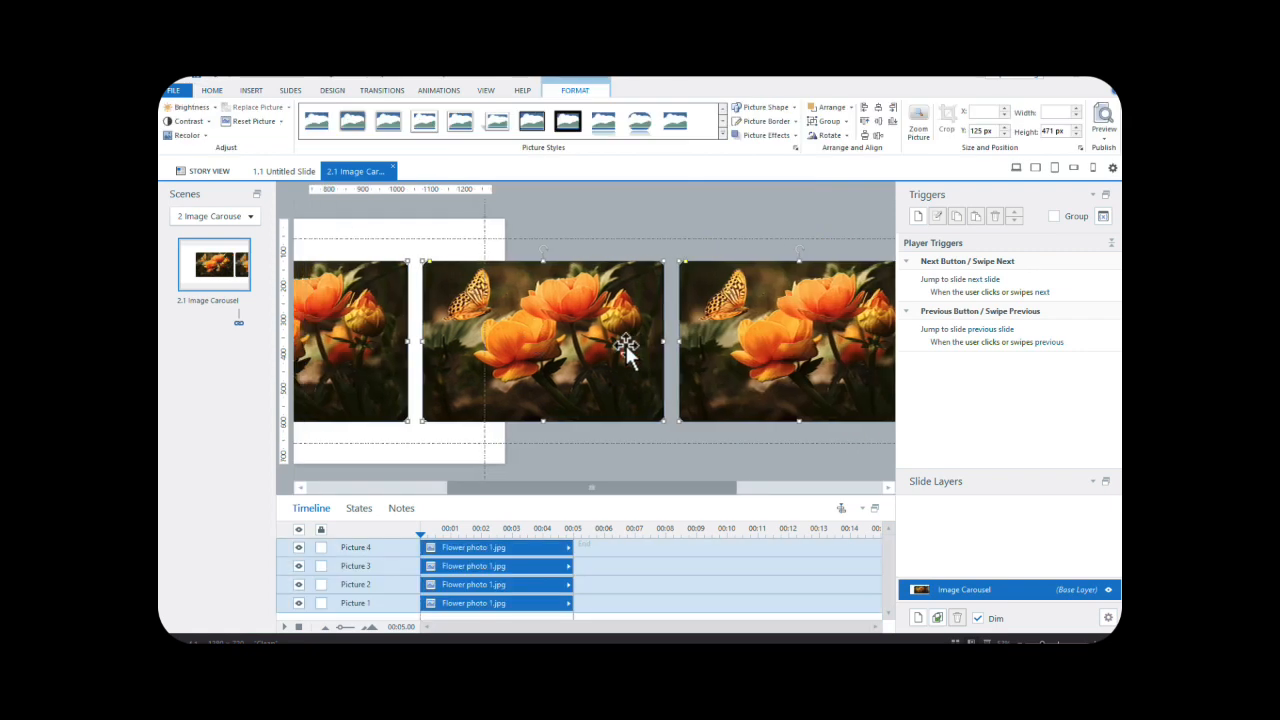
- Group the four selected flower pictures into a single object
scroll(626, 345, left, 2)
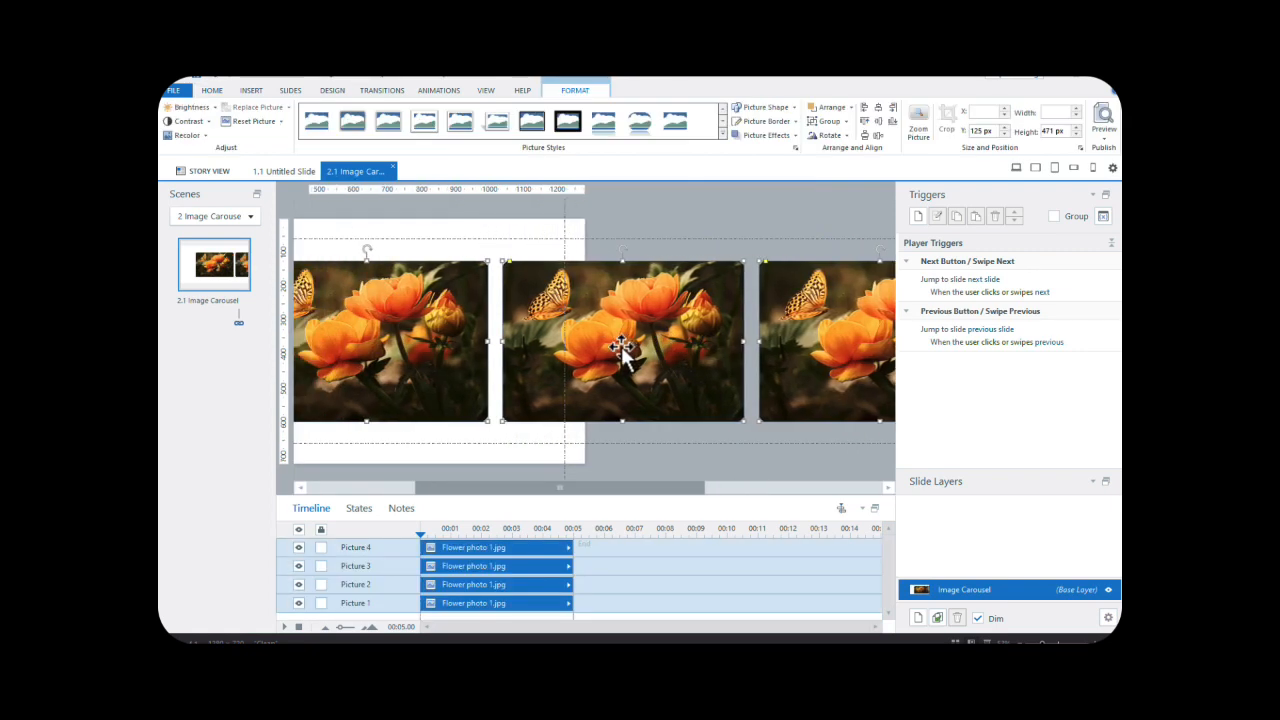
scroll(655, 325, right, 3)
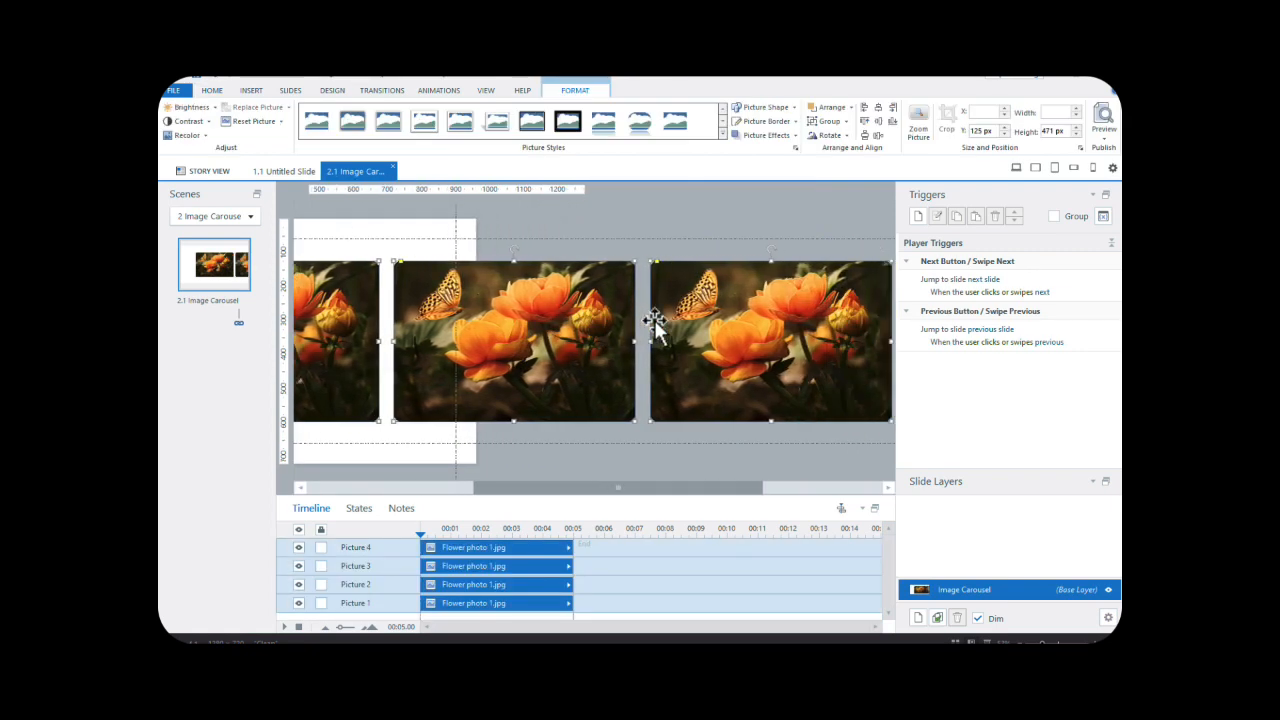
scroll(652, 334, left, 1)
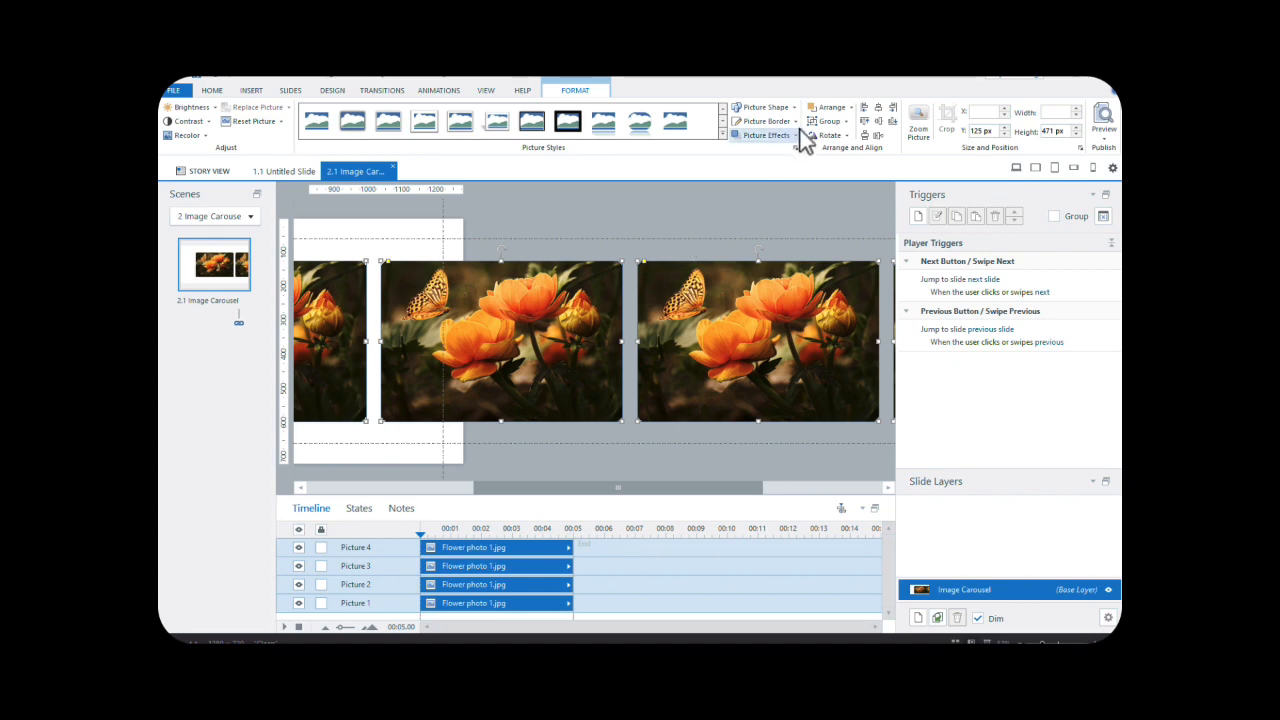
click(824, 121)
click(836, 137)
scroll(585, 339, left, 3)
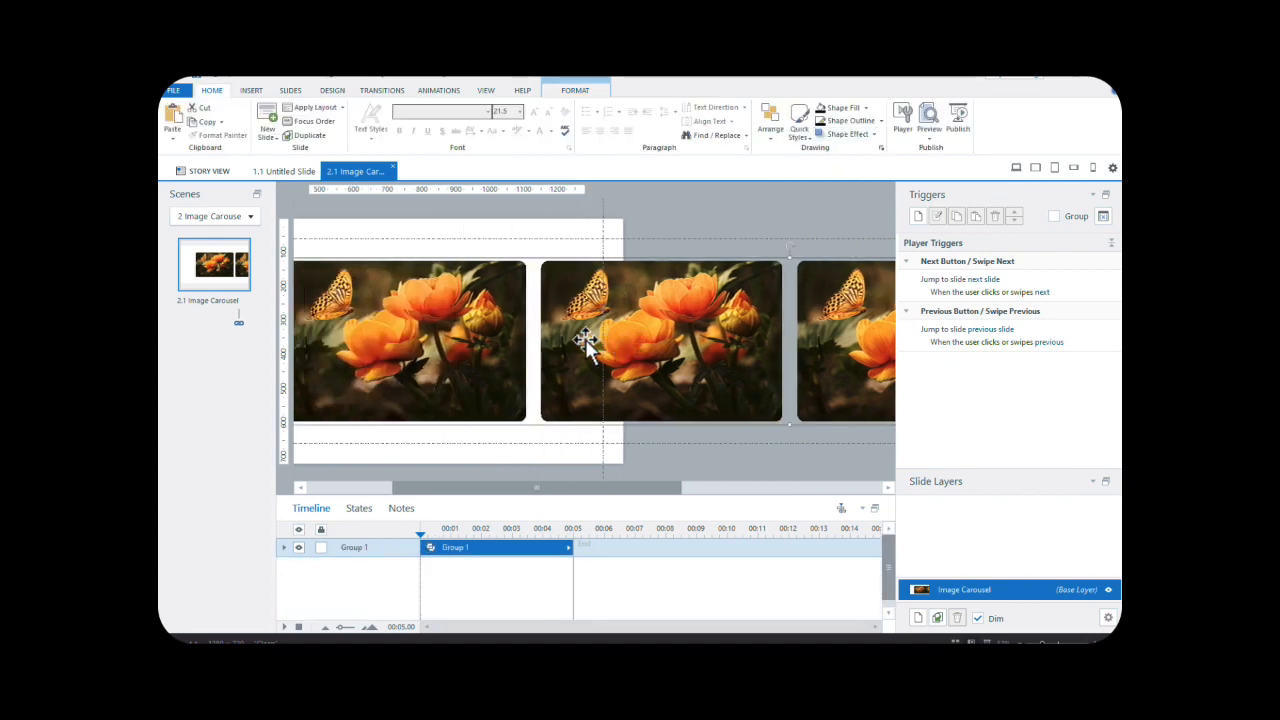
scroll(585, 339, left, 1)
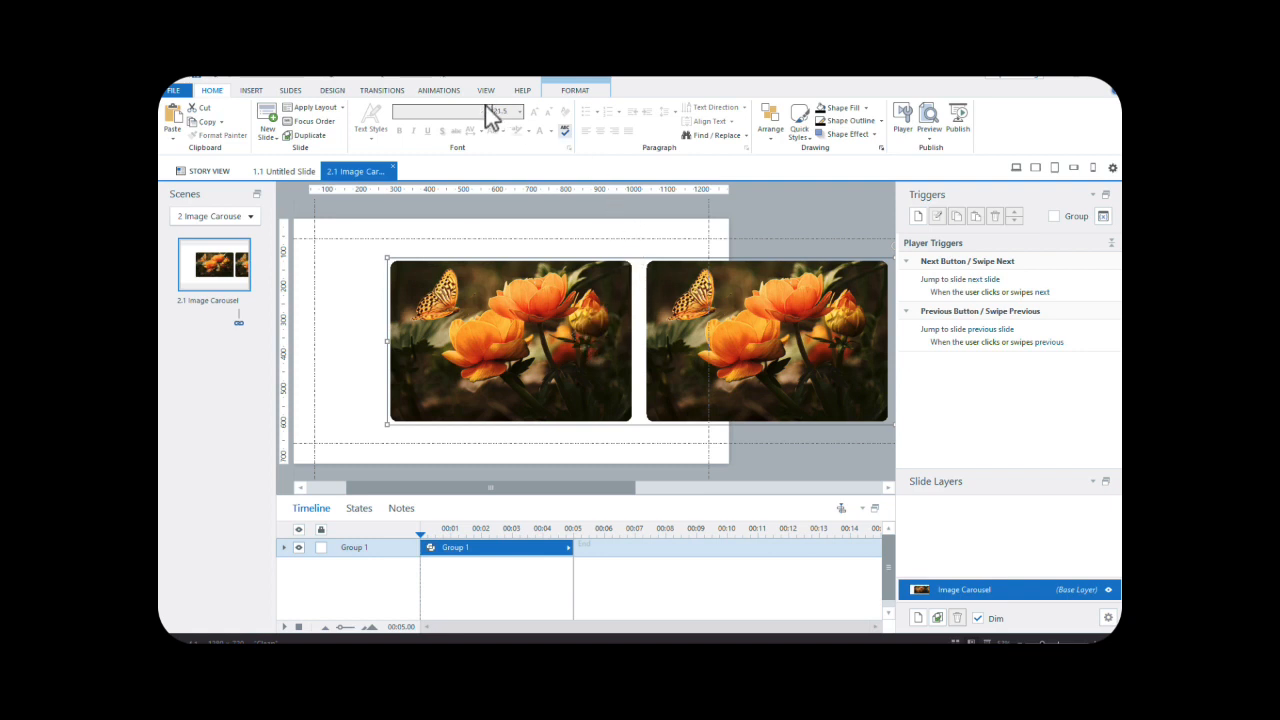
- Add a line motion path to the picture group and set its direction to Left
click(439, 91)
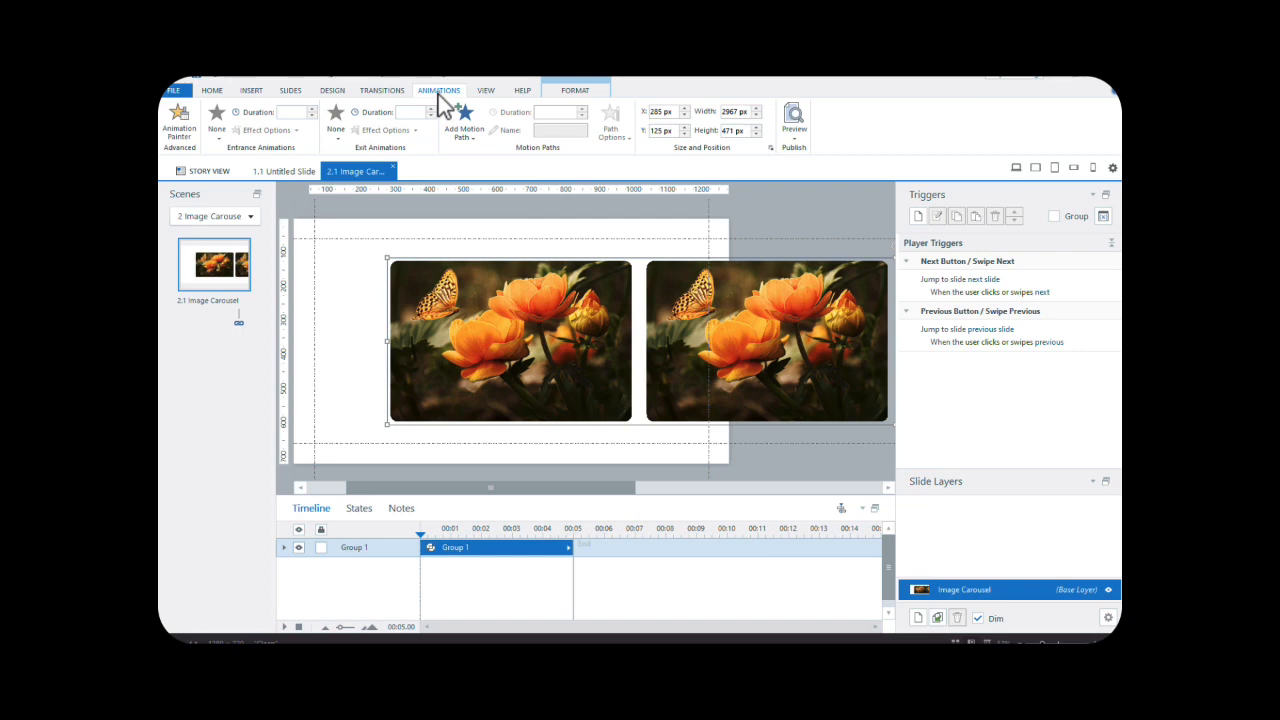
click(466, 137)
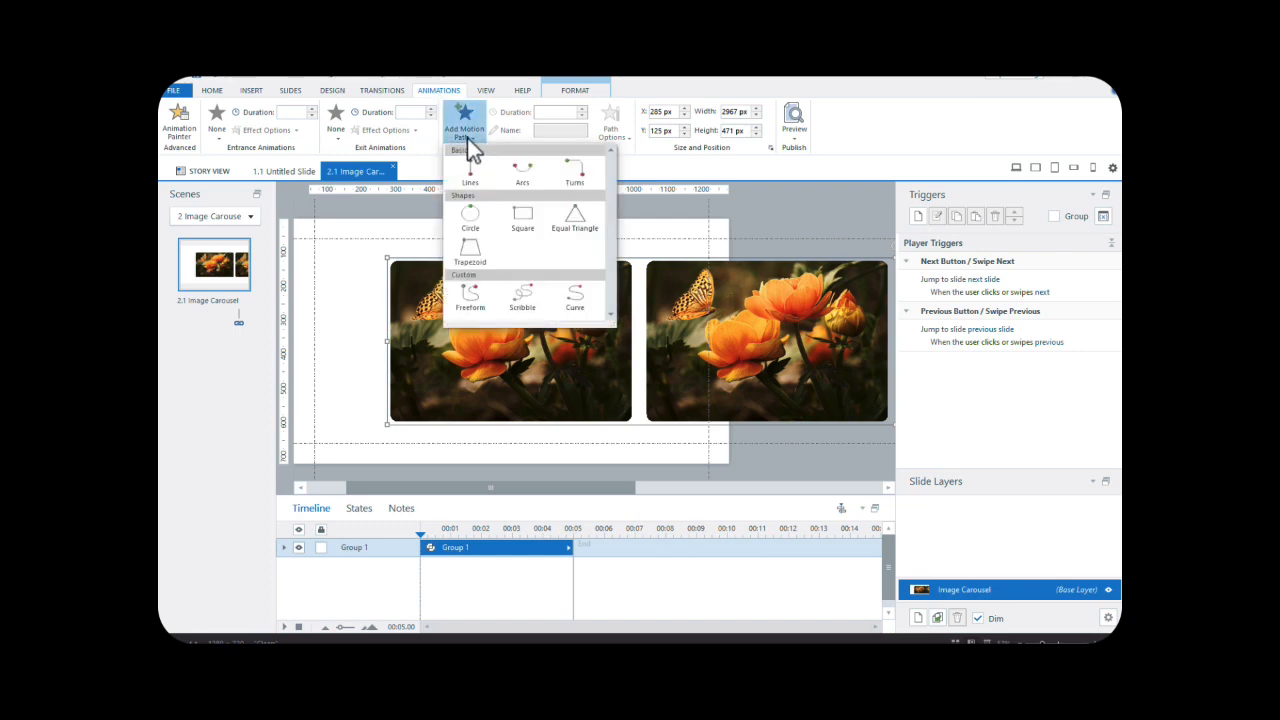
click(470, 178)
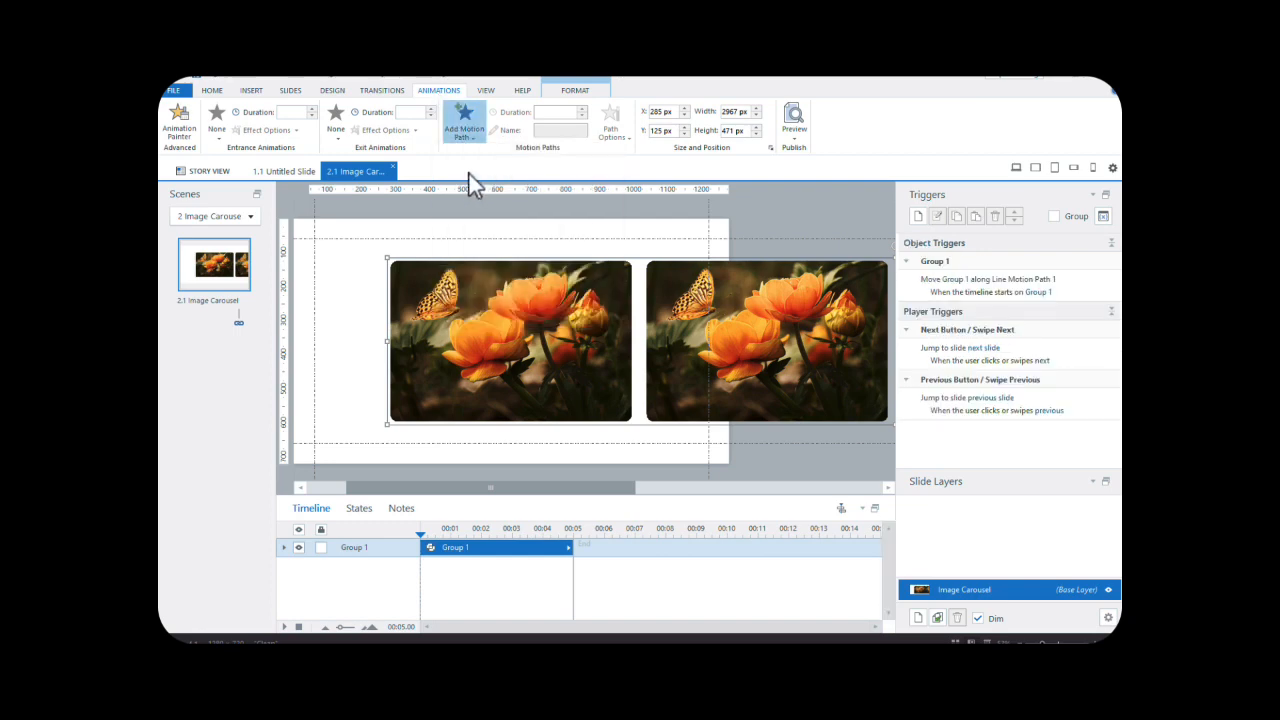
click(623, 134)
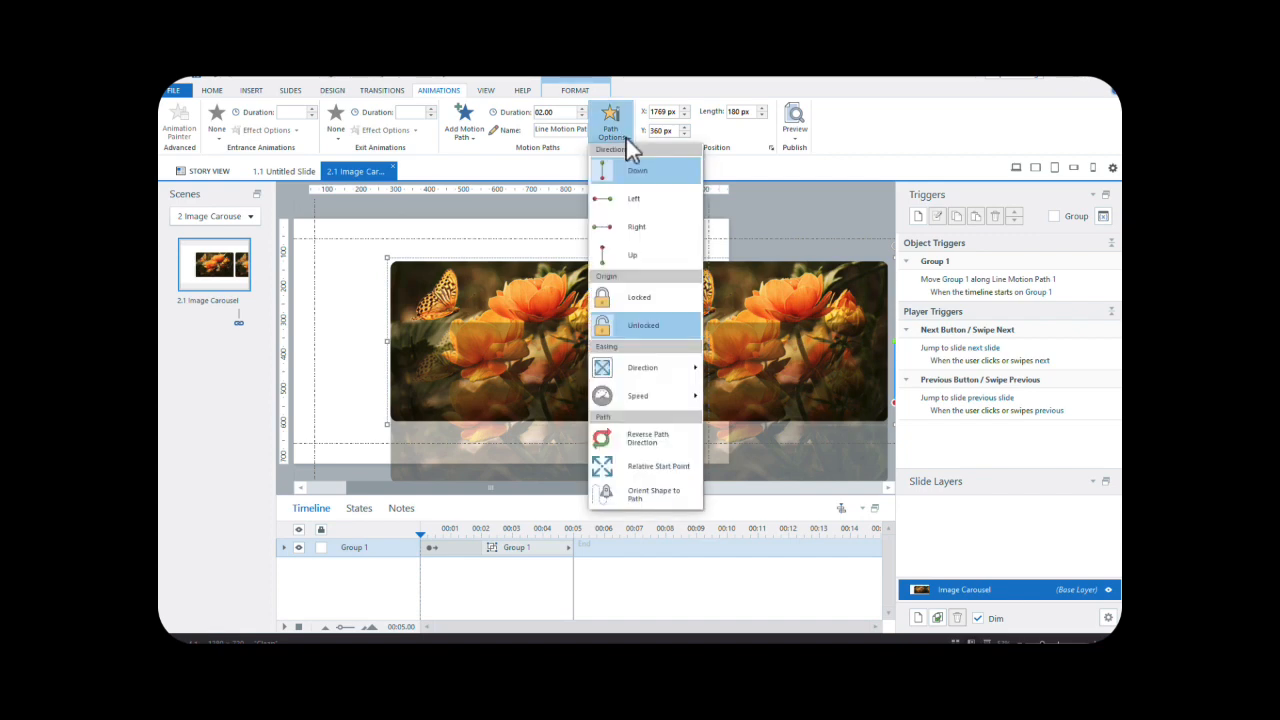
click(630, 201)
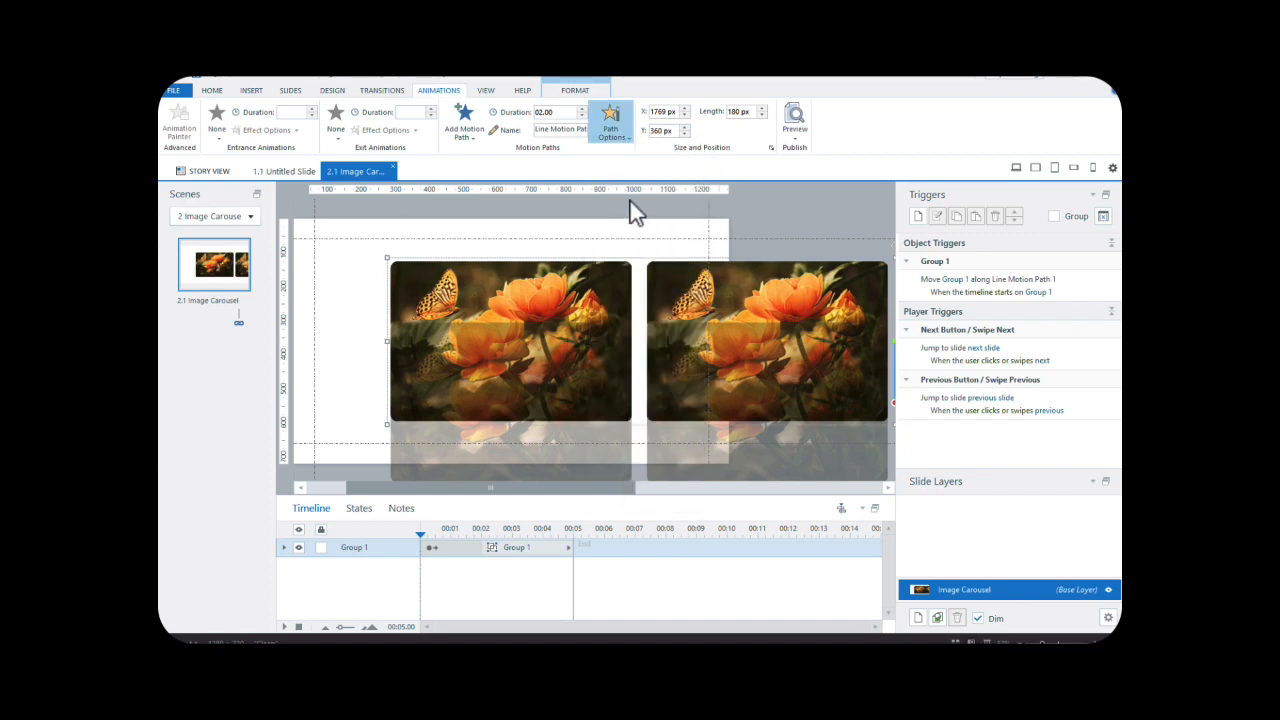
- Enable Relative Start Point for the leftward motion path and extend its end point to the left by about one picture width
click(621, 130)
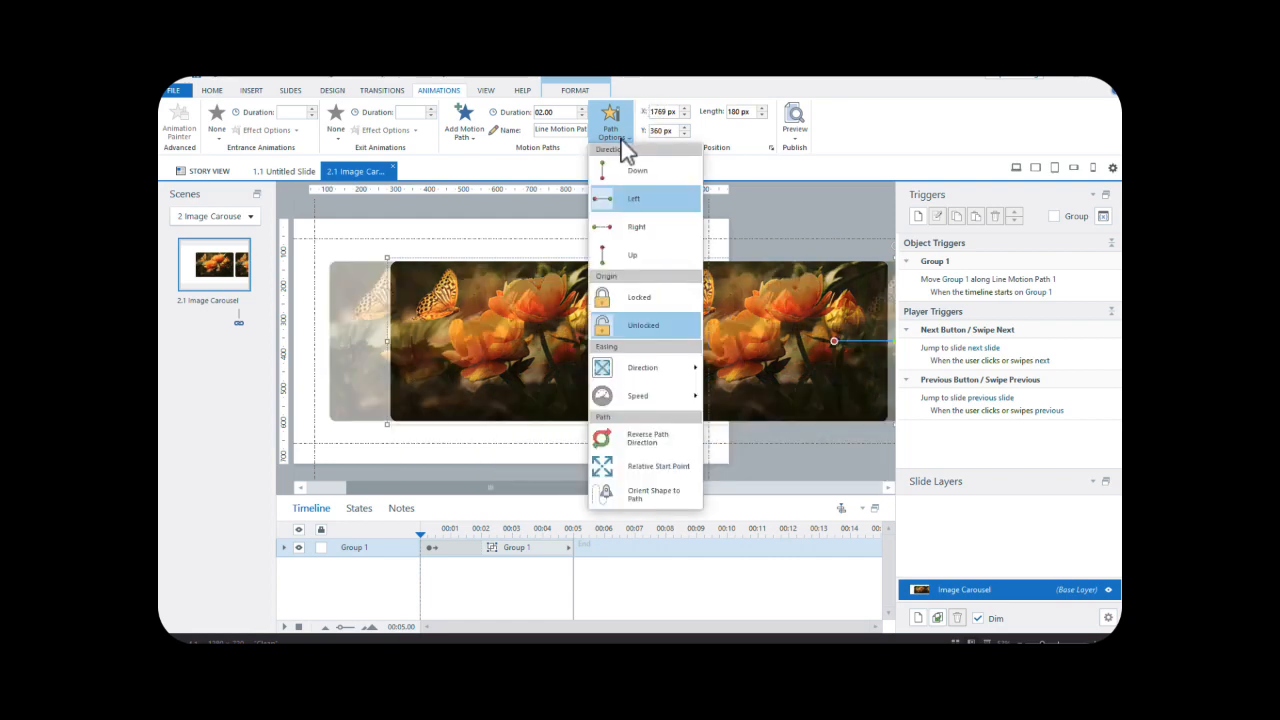
click(647, 469)
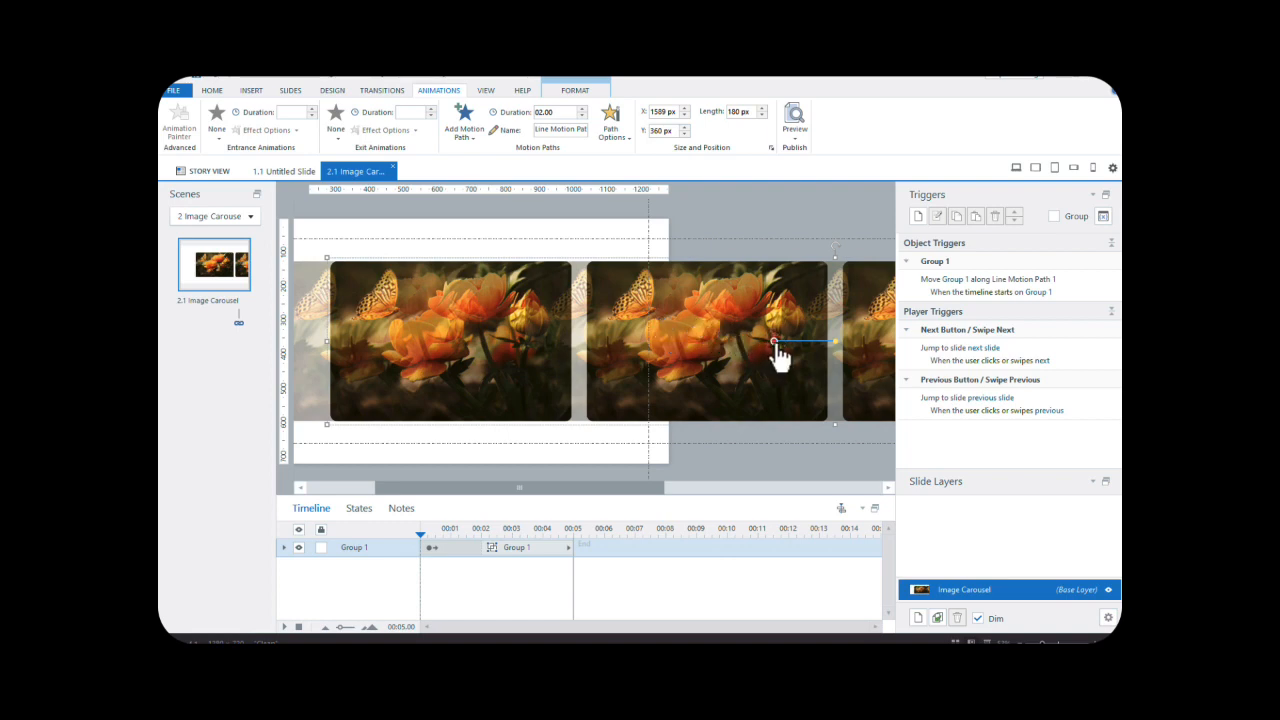
drag(775, 343, 519, 342)
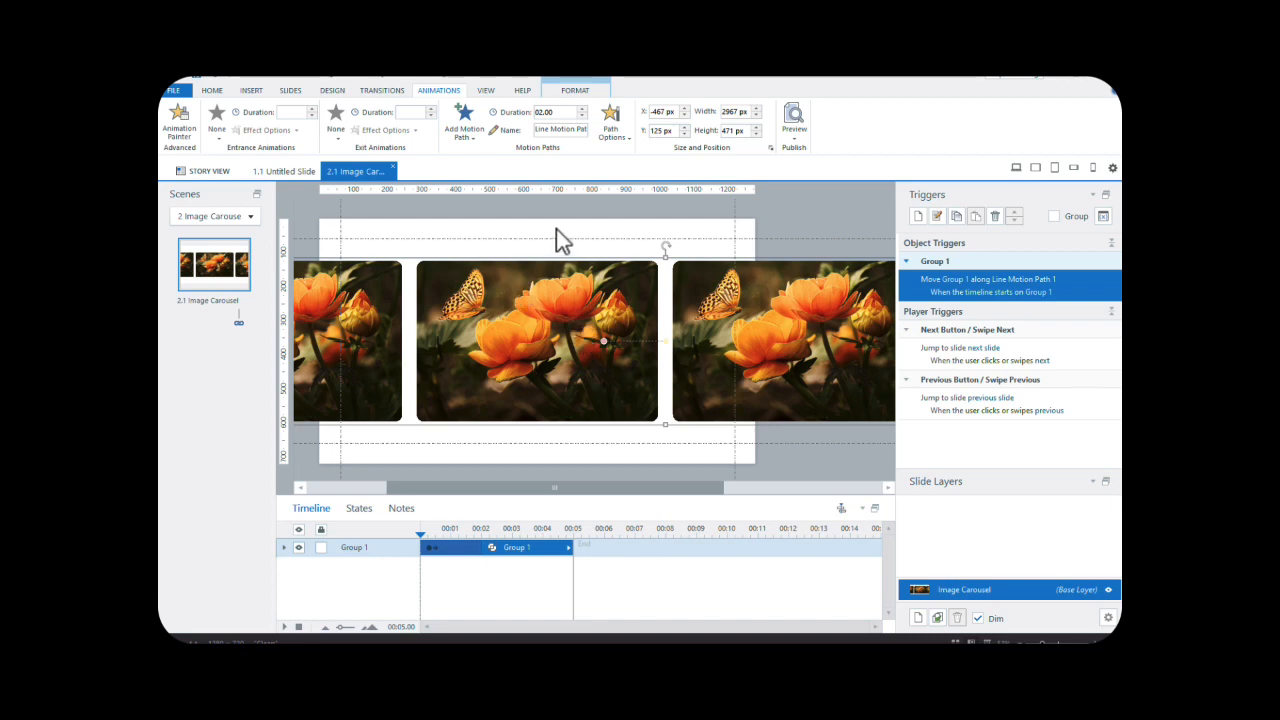
- Add a second line motion path to the picture group and set its direction to Right
click(476, 145)
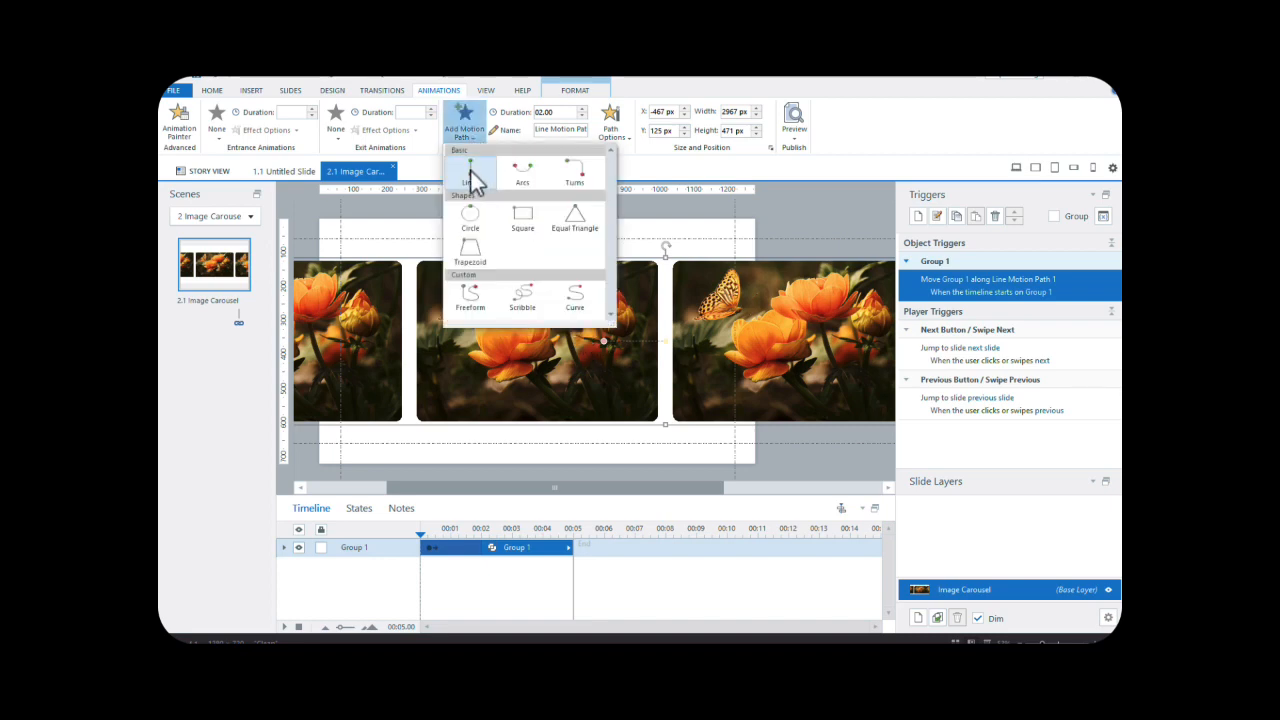
click(470, 170)
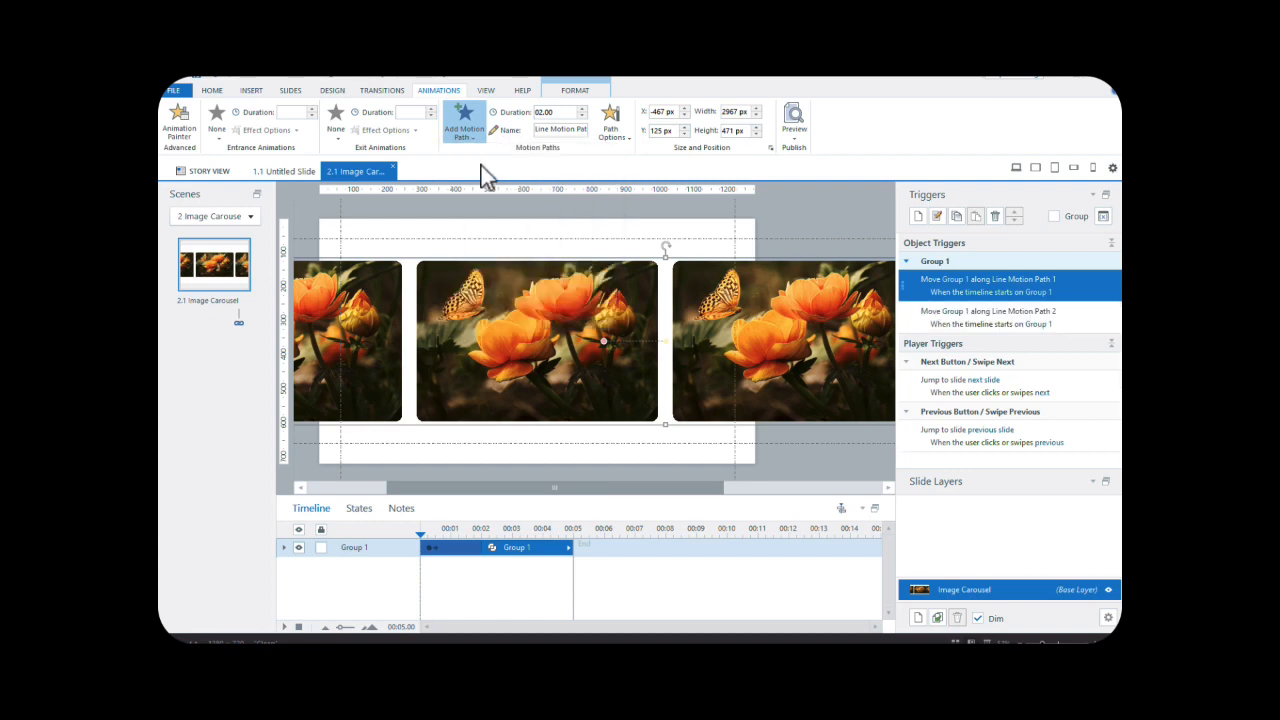
click(624, 139)
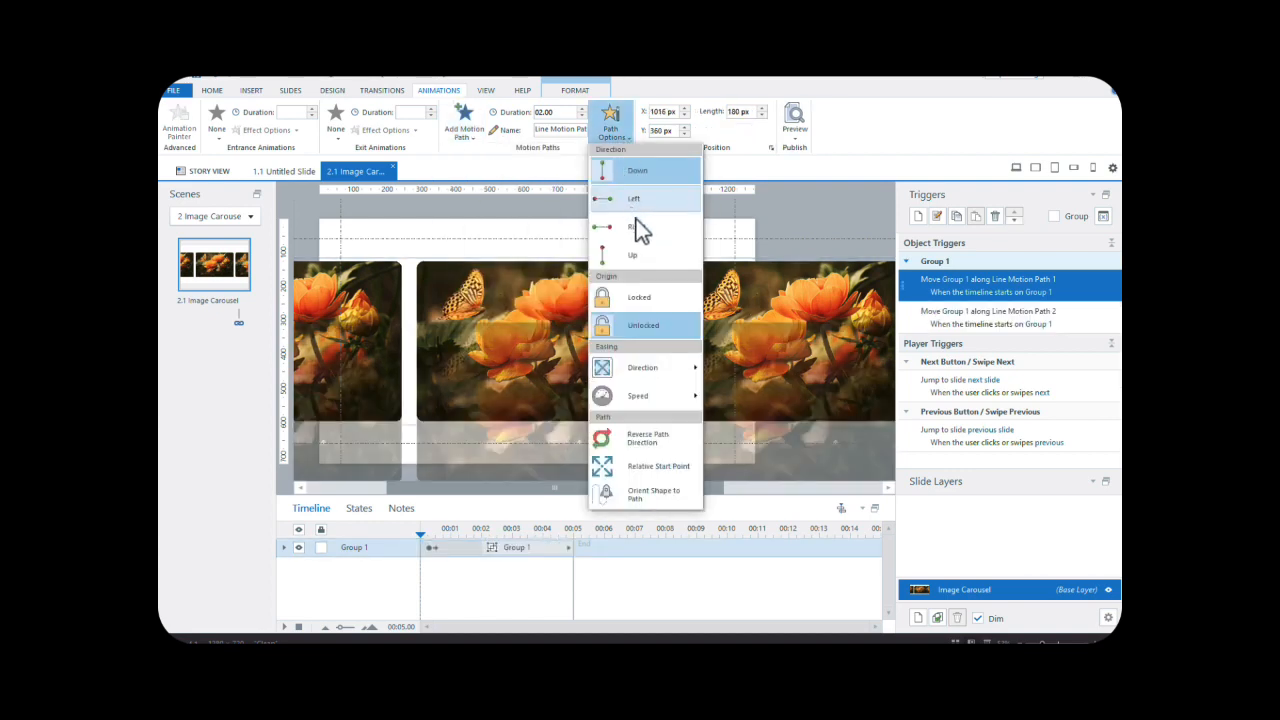
click(638, 227)
- Enable Relative Start Point for the rightward motion path and extend its end point until the path is about 750 px long
click(624, 140)
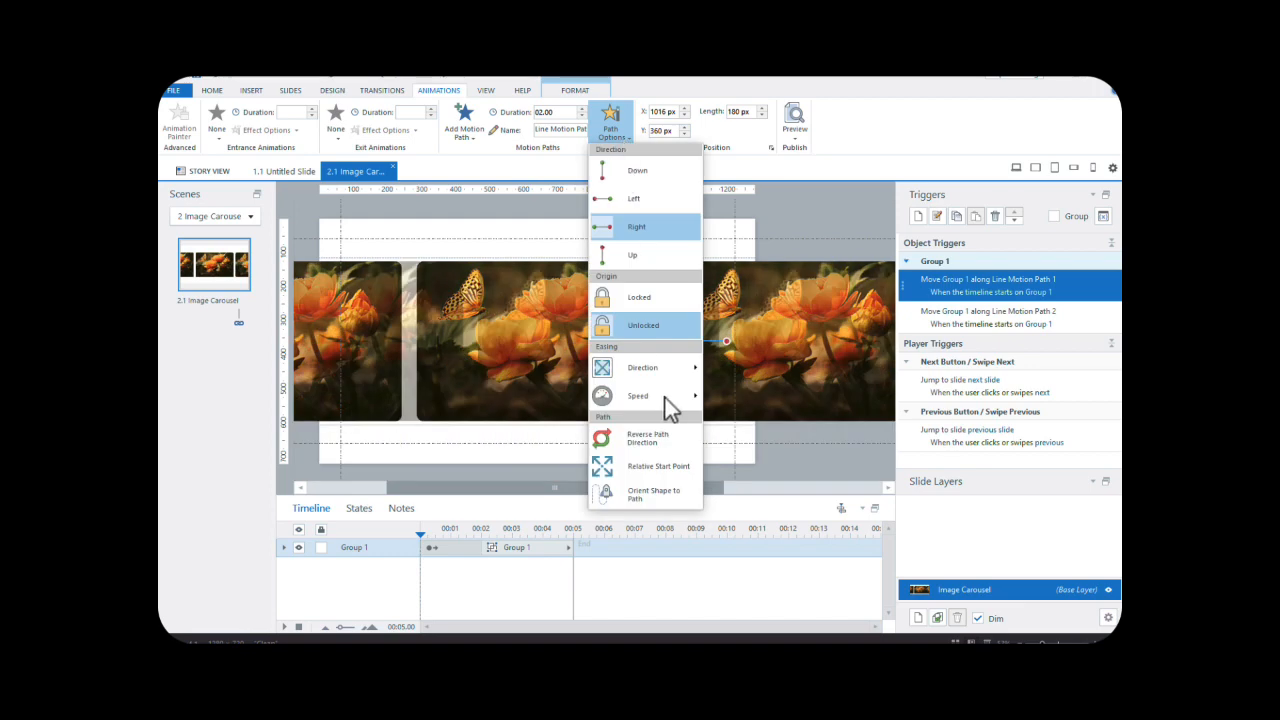
click(643, 472)
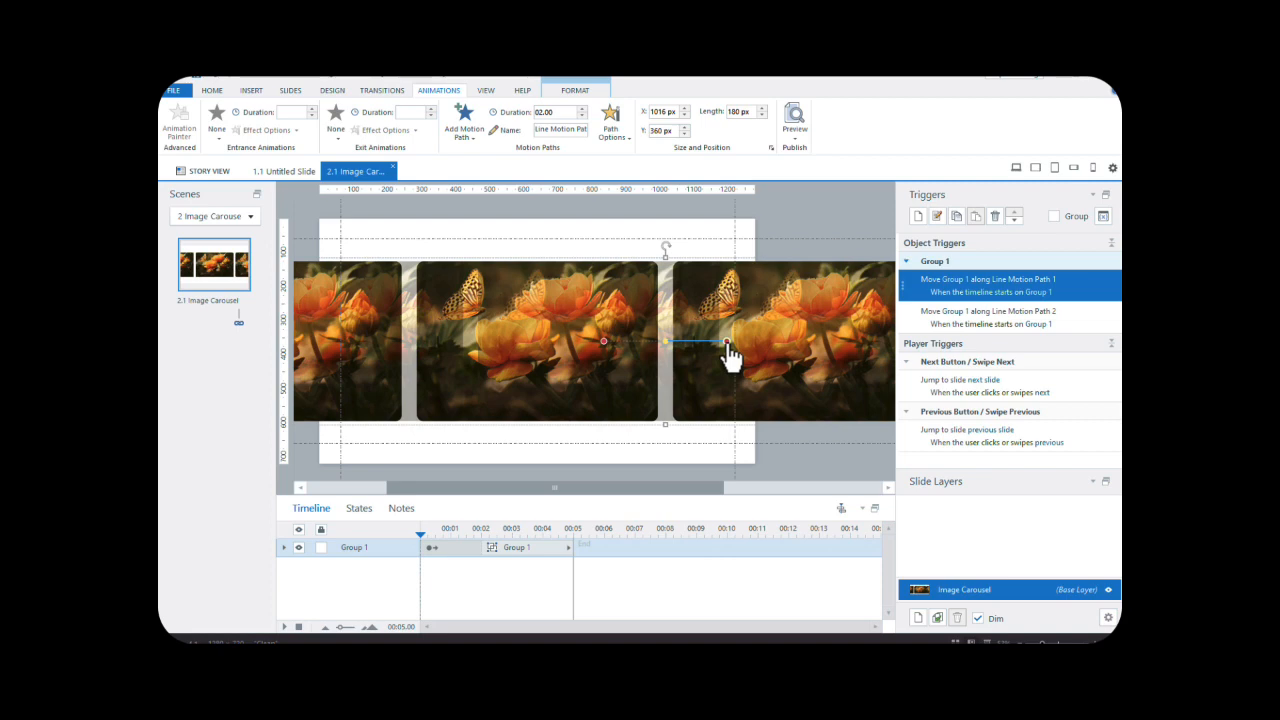
mouse_move(729, 355)
mouse_down()
mouse_move(840, 365)
mouse_move(865, 218)
mouse_up()
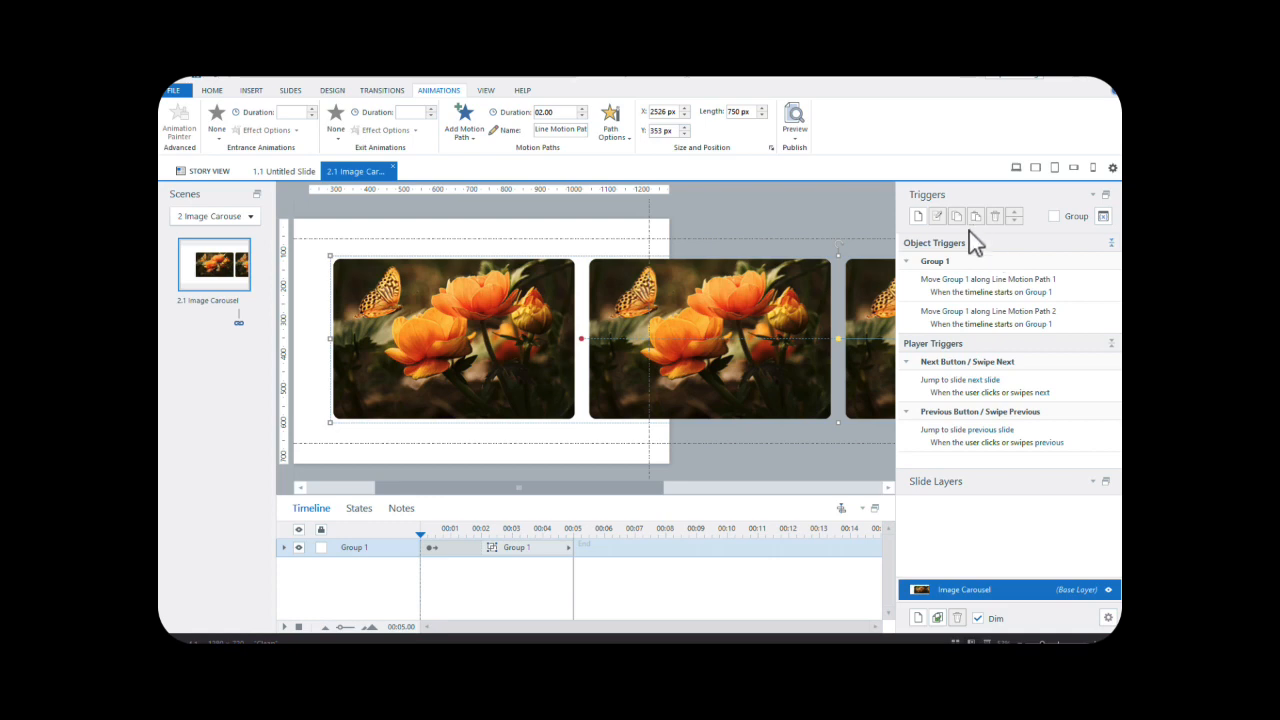
- Draw a rectangle of about 292 by 720 px covering the slide's left margin beside the first picture
drag(592, 488, 557, 488)
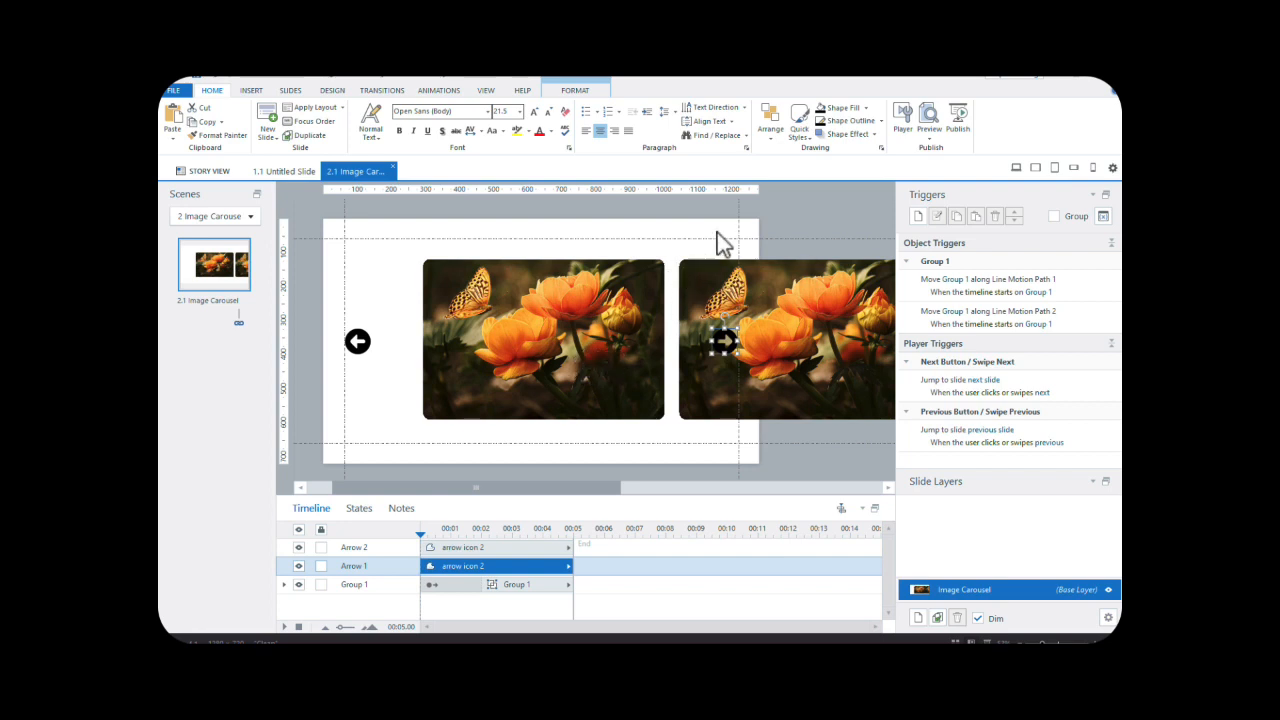
click(797, 225)
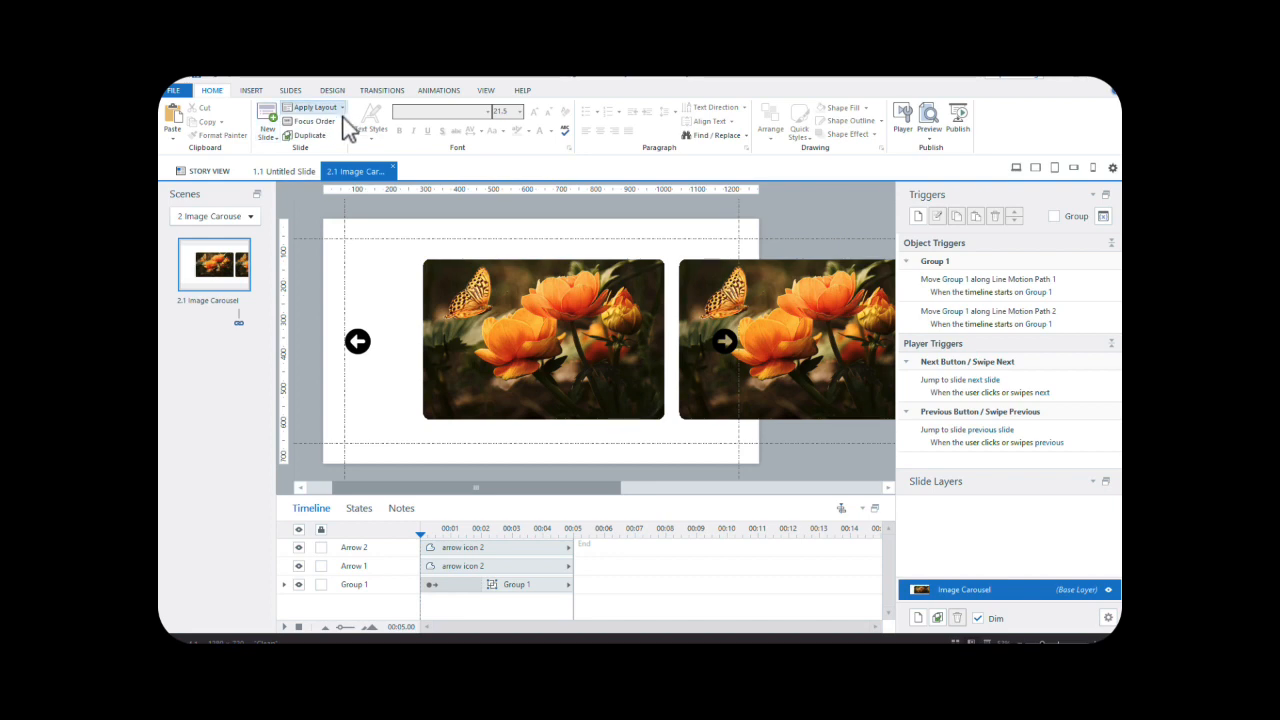
click(251, 90)
click(498, 122)
click(497, 187)
mouse_move(323, 218)
mouse_down()
mouse_move(423, 286)
mouse_move(420, 466)
mouse_up()
- Fill the rectangle with semi-transparent white (#FFFFFF) and remove its outline
click(716, 107)
click(685, 291)
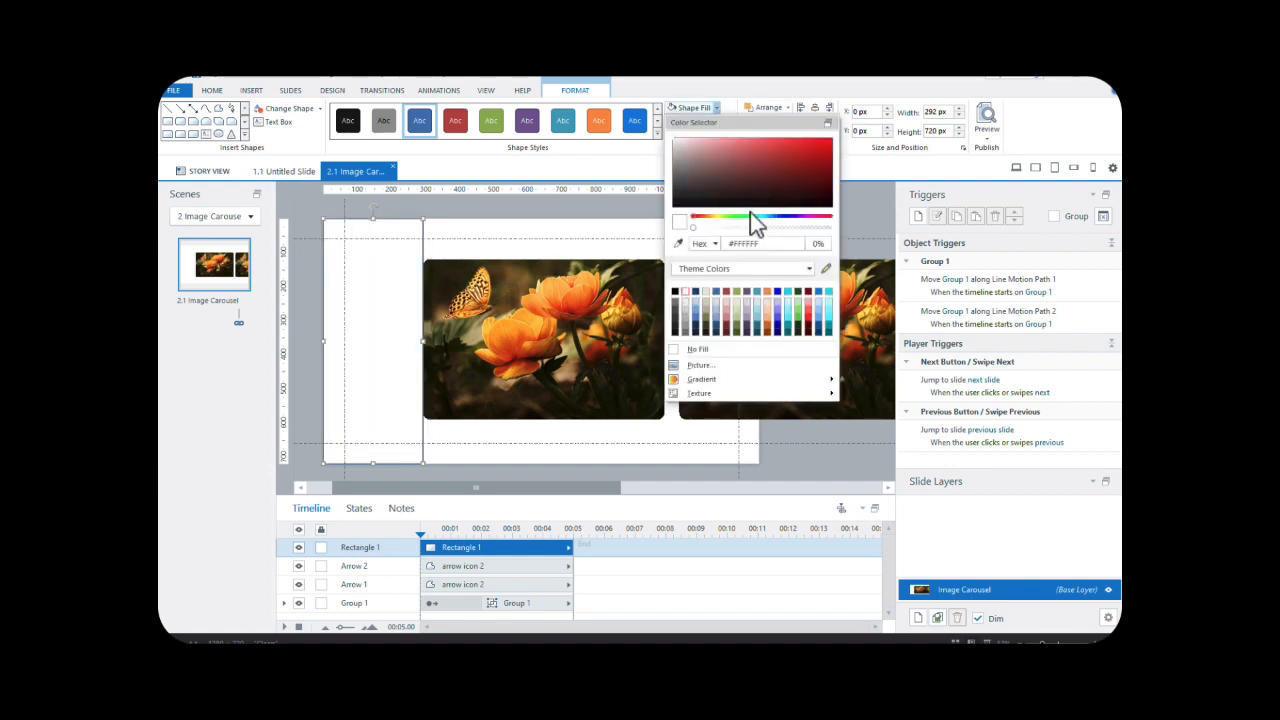
drag(724, 230, 714, 230)
click(640, 204)
click(732, 121)
click(697, 363)
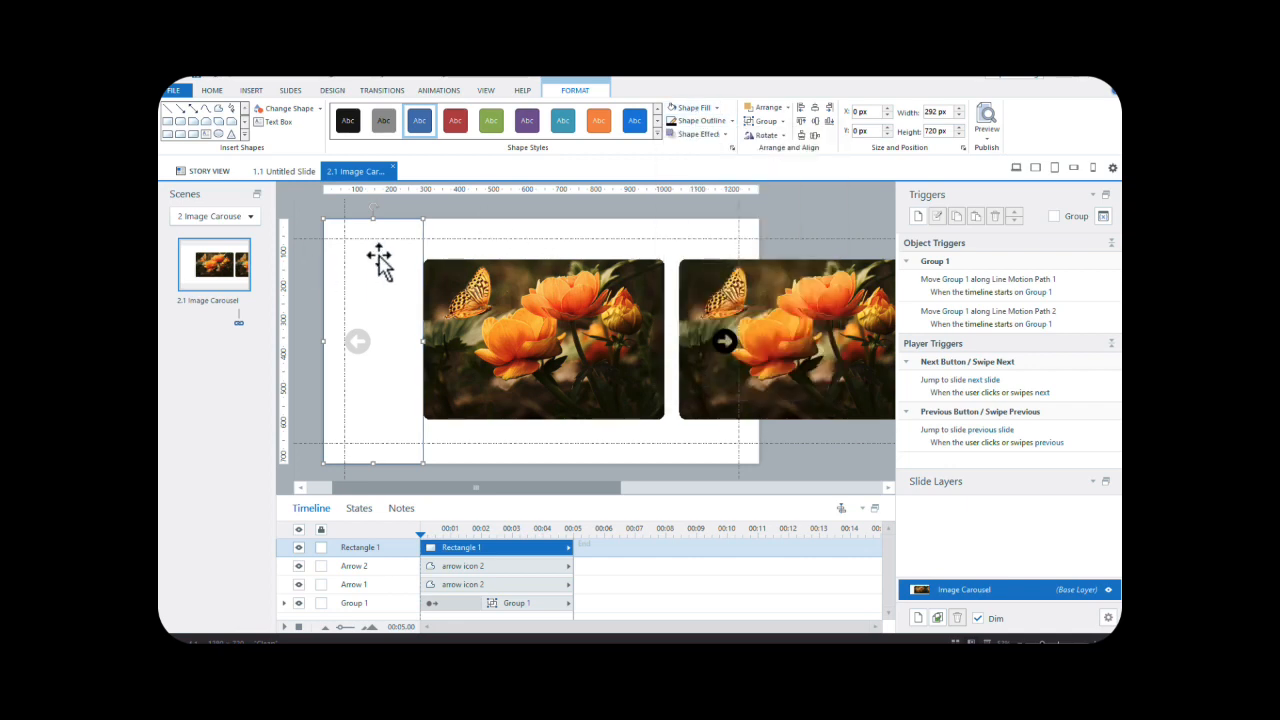
- Copy and paste the white rectangle, and place the duplicate over the slide's right margin
right_click(380, 256)
click(417, 278)
right_click(611, 232)
click(633, 278)
drag(386, 275, 719, 273)
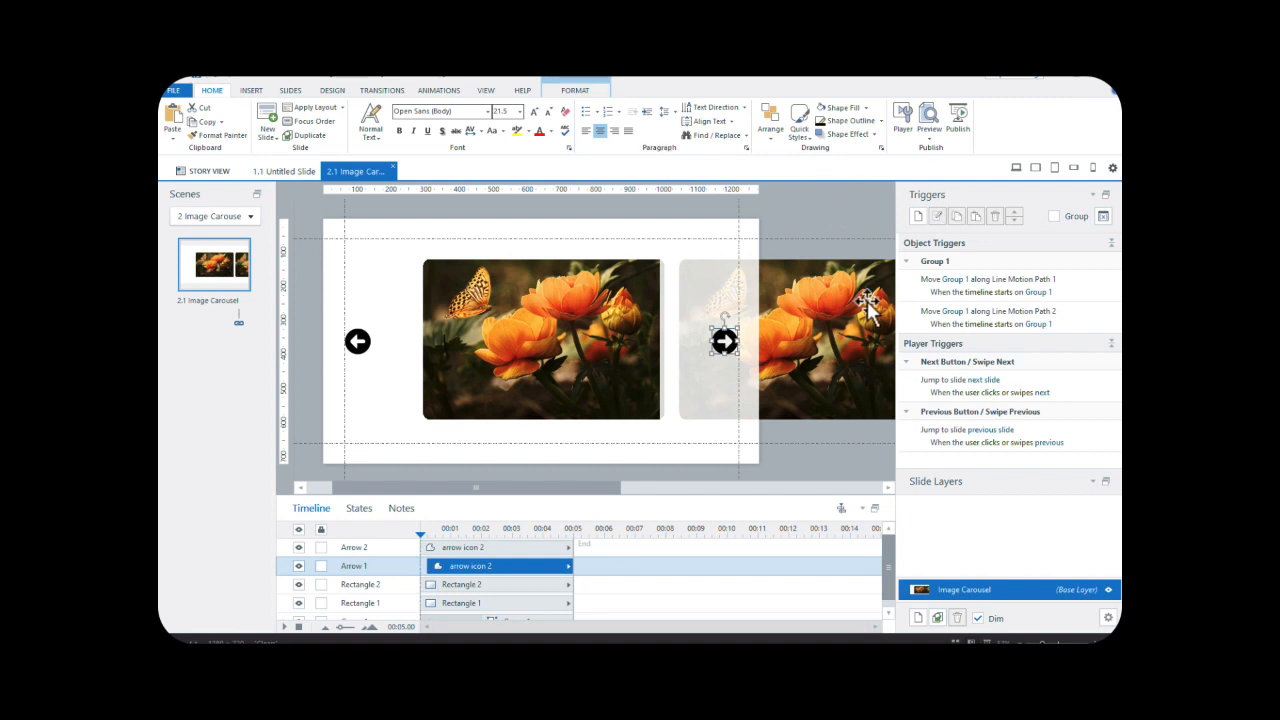
- Change the Line Motion Path 1 trigger so that Group 1 moves when the user clicks Arrow 1
click(1083, 292)
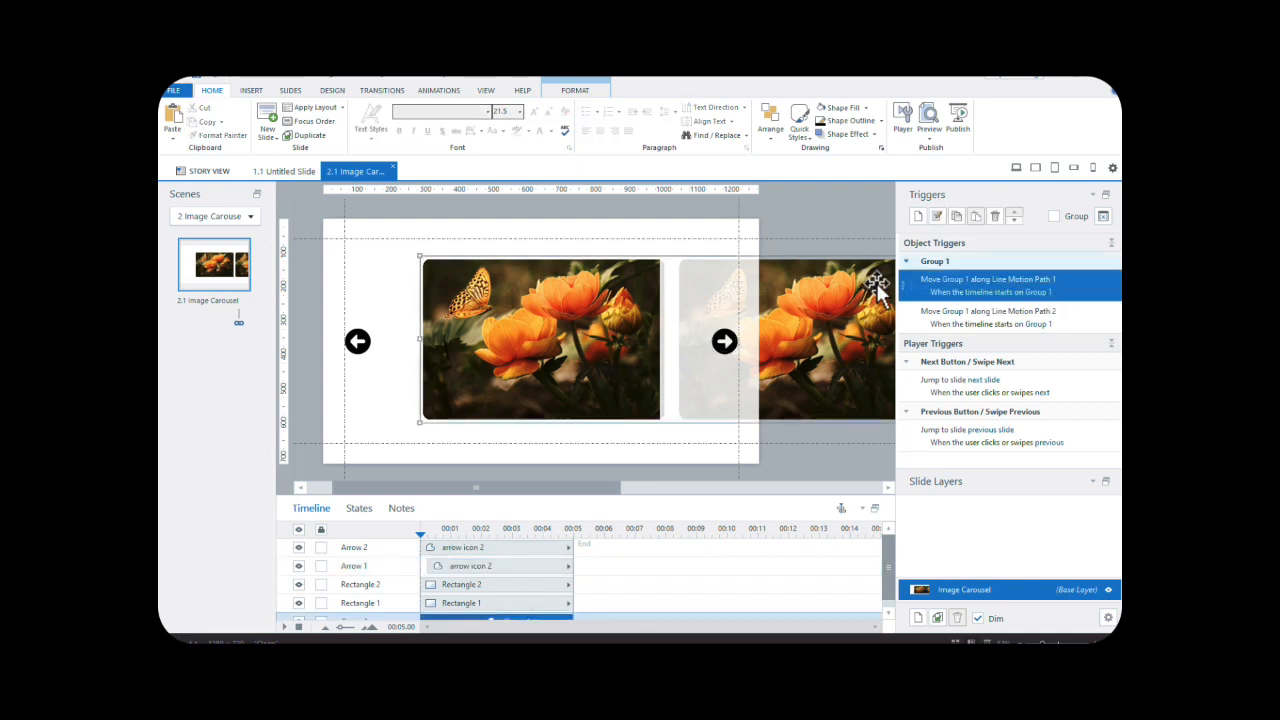
click(988, 293)
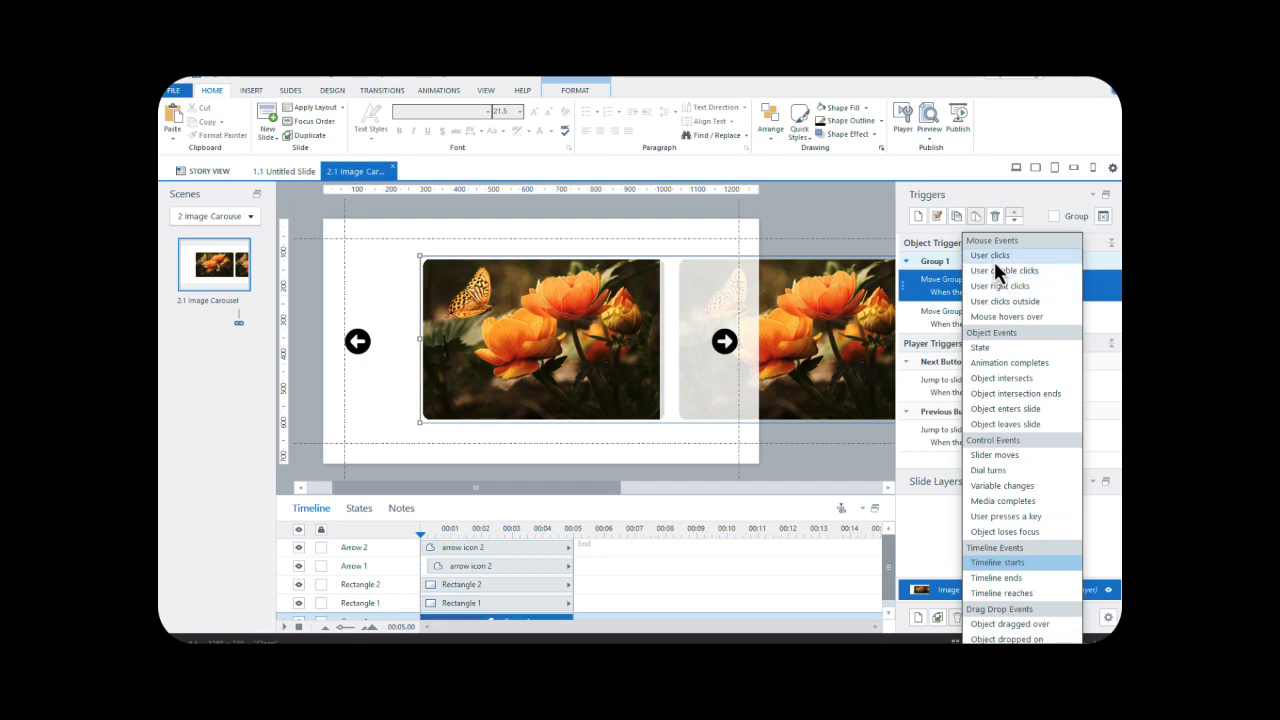
click(994, 260)
click(1019, 294)
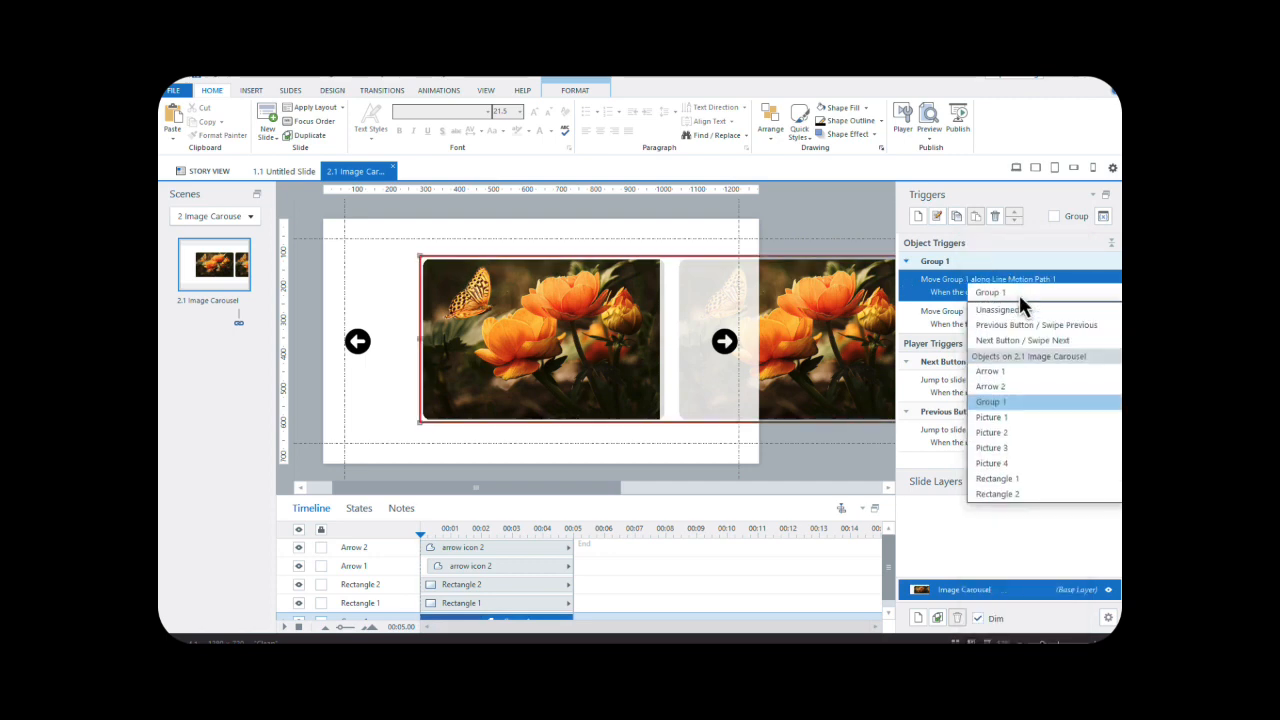
click(1012, 374)
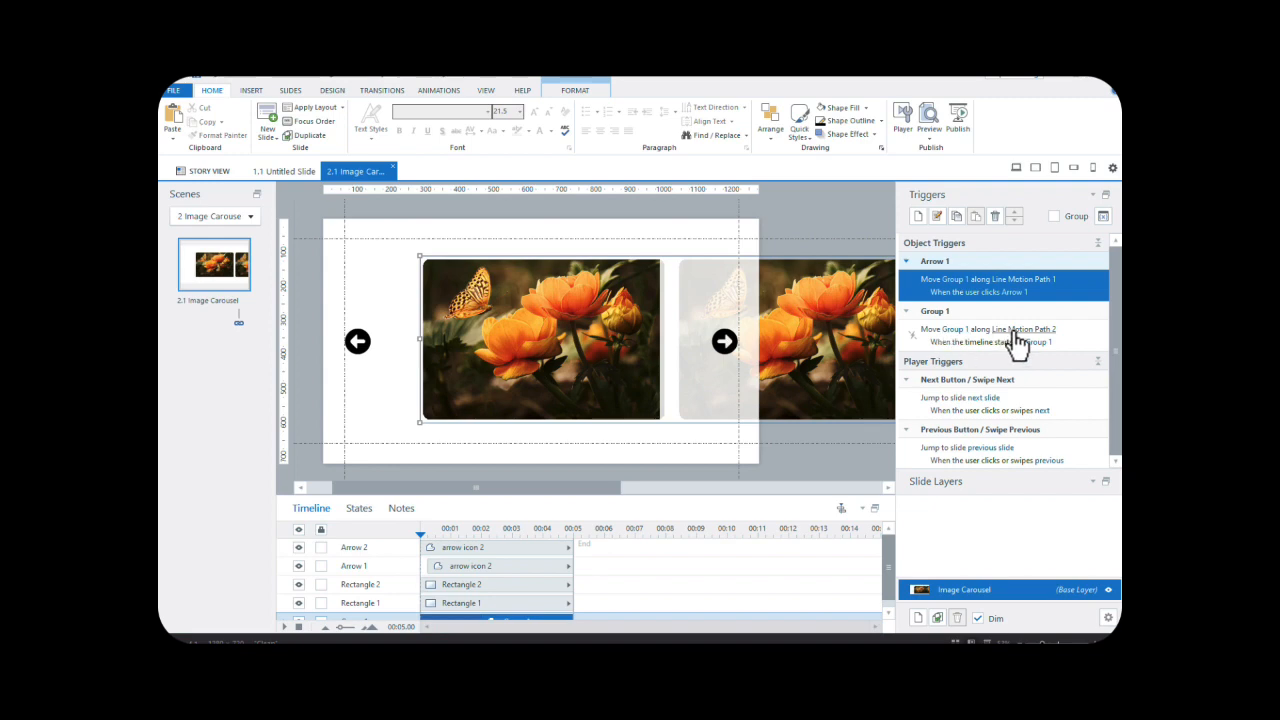
- Change the Line Motion Path 2 trigger so that Group 1 moves when the user clicks Arrow 2
click(985, 343)
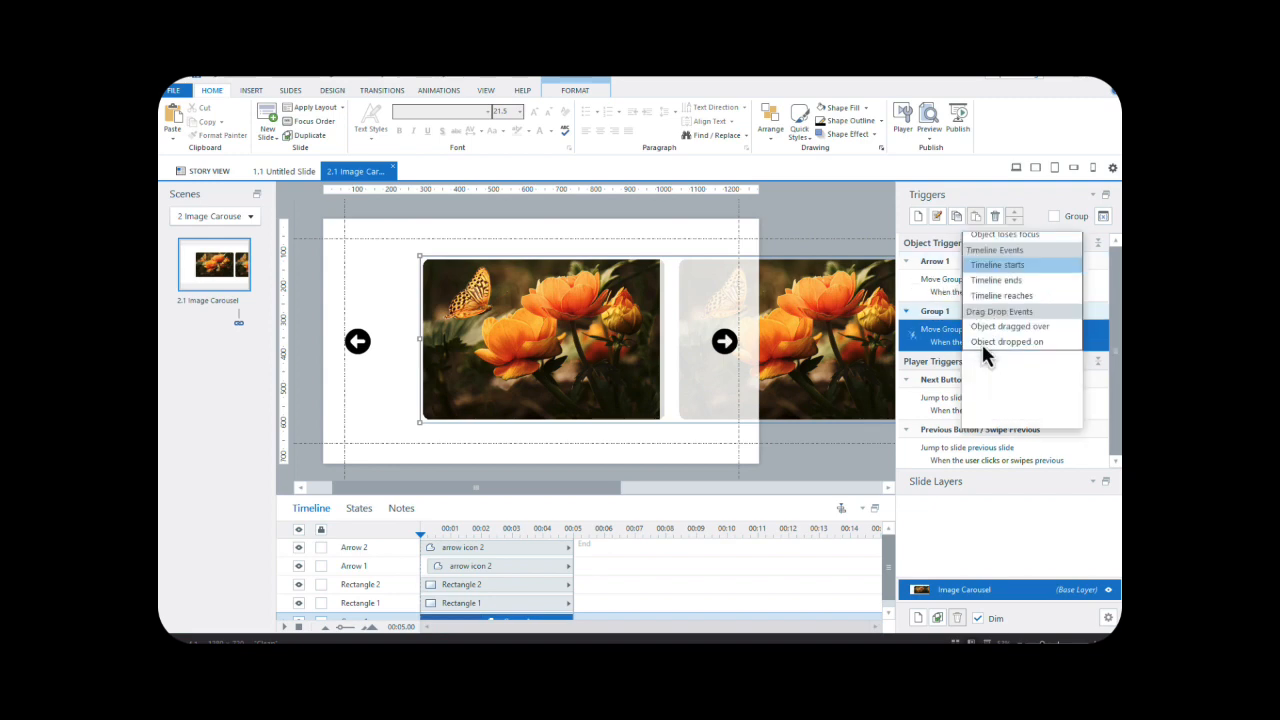
click(996, 259)
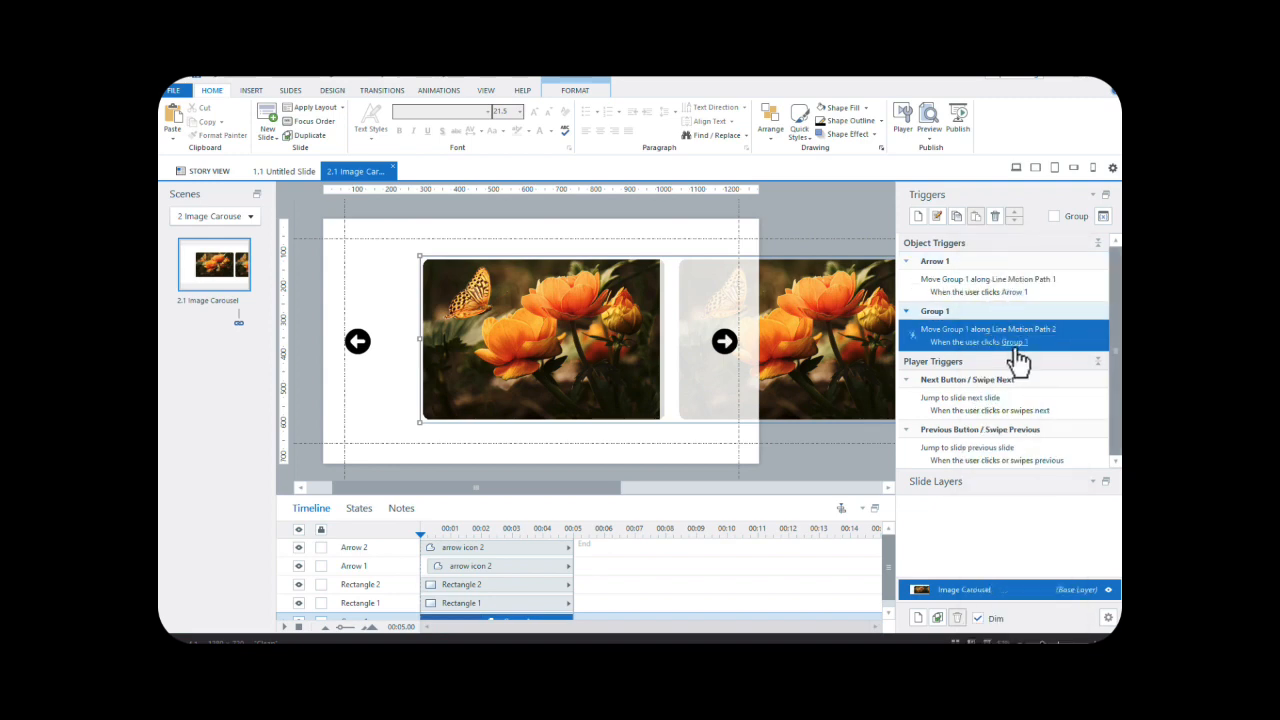
click(1012, 343)
click(985, 437)
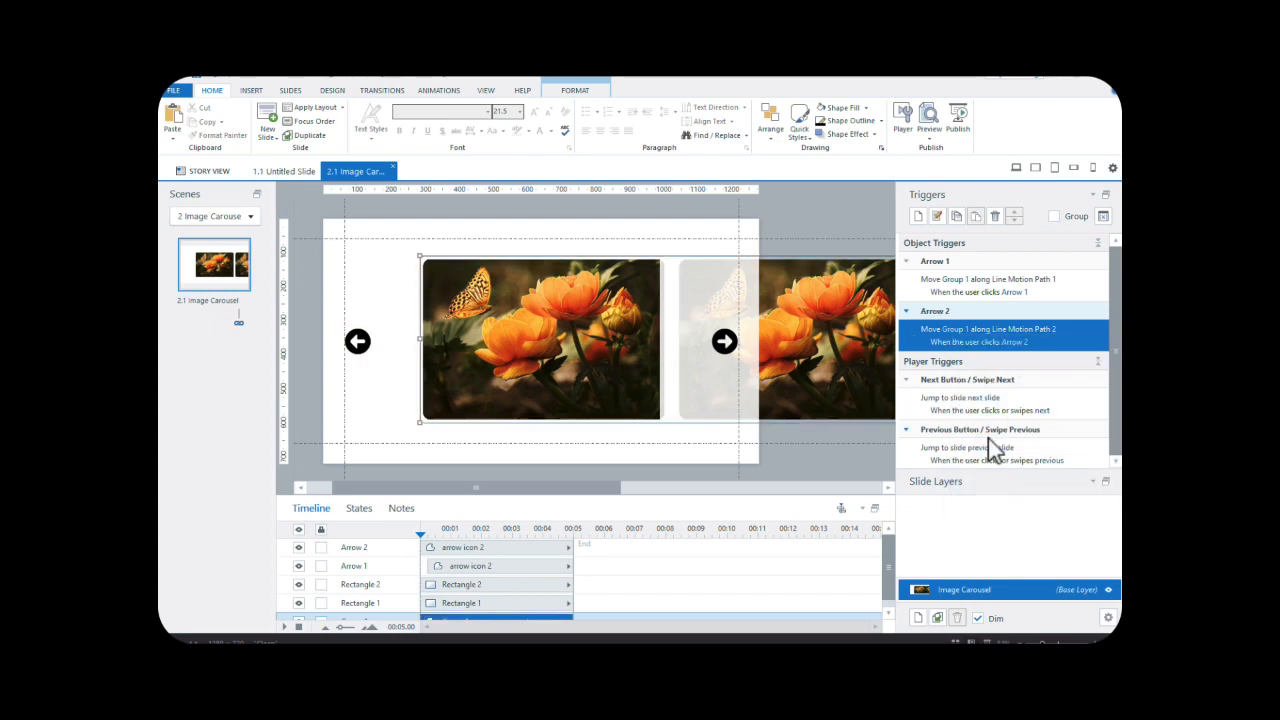
- Preview the slide and test moving the picture group back and forth with both arrow icons
click(930, 140)
click(945, 152)
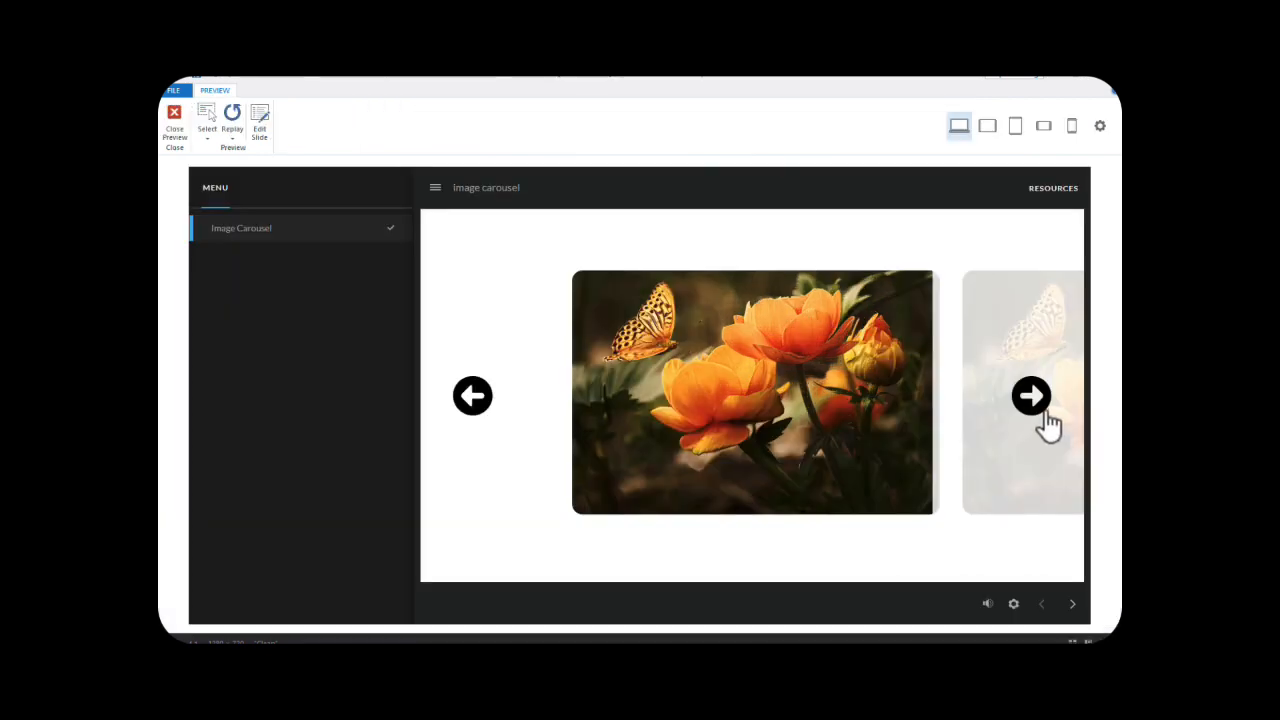
click(1031, 398)
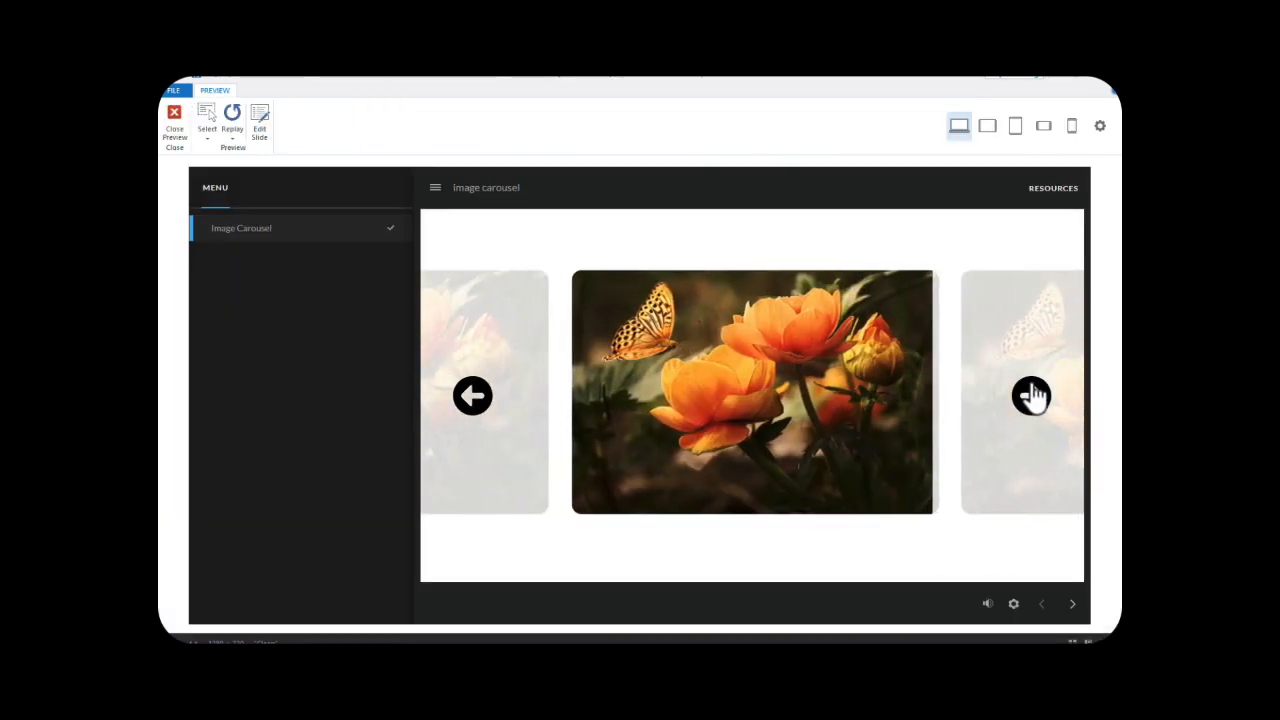
click(1031, 398)
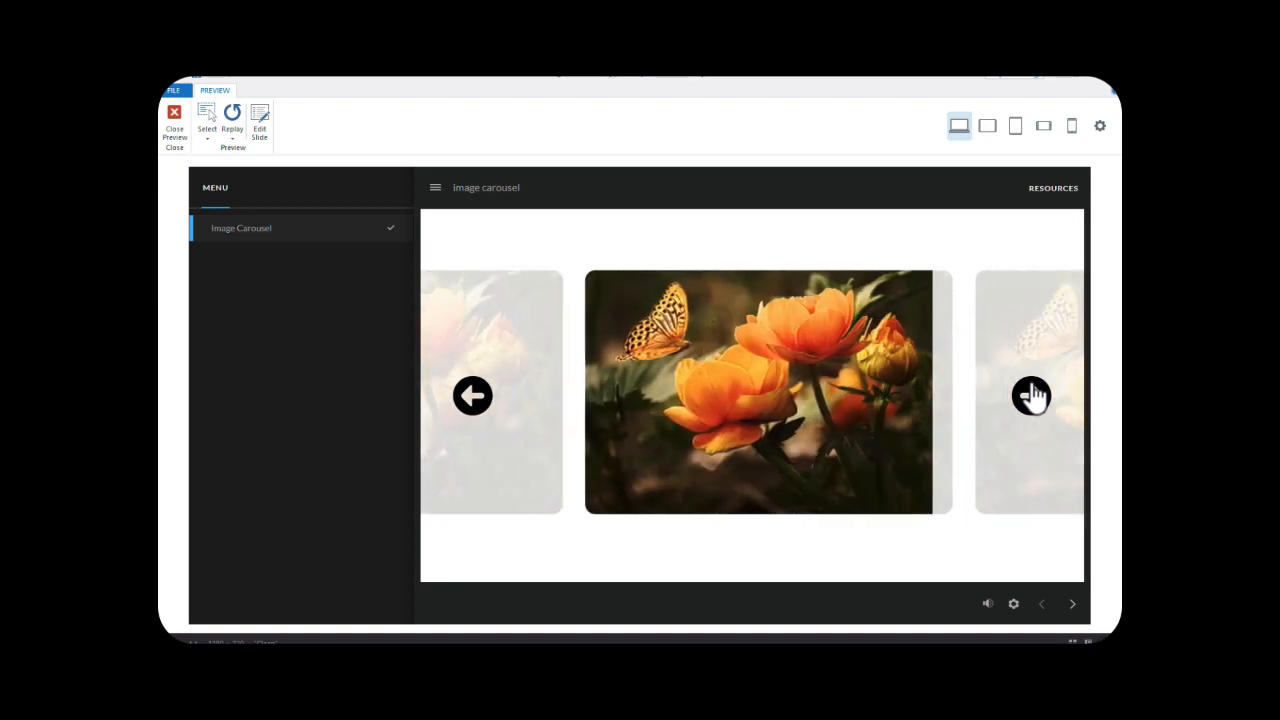
click(1031, 396)
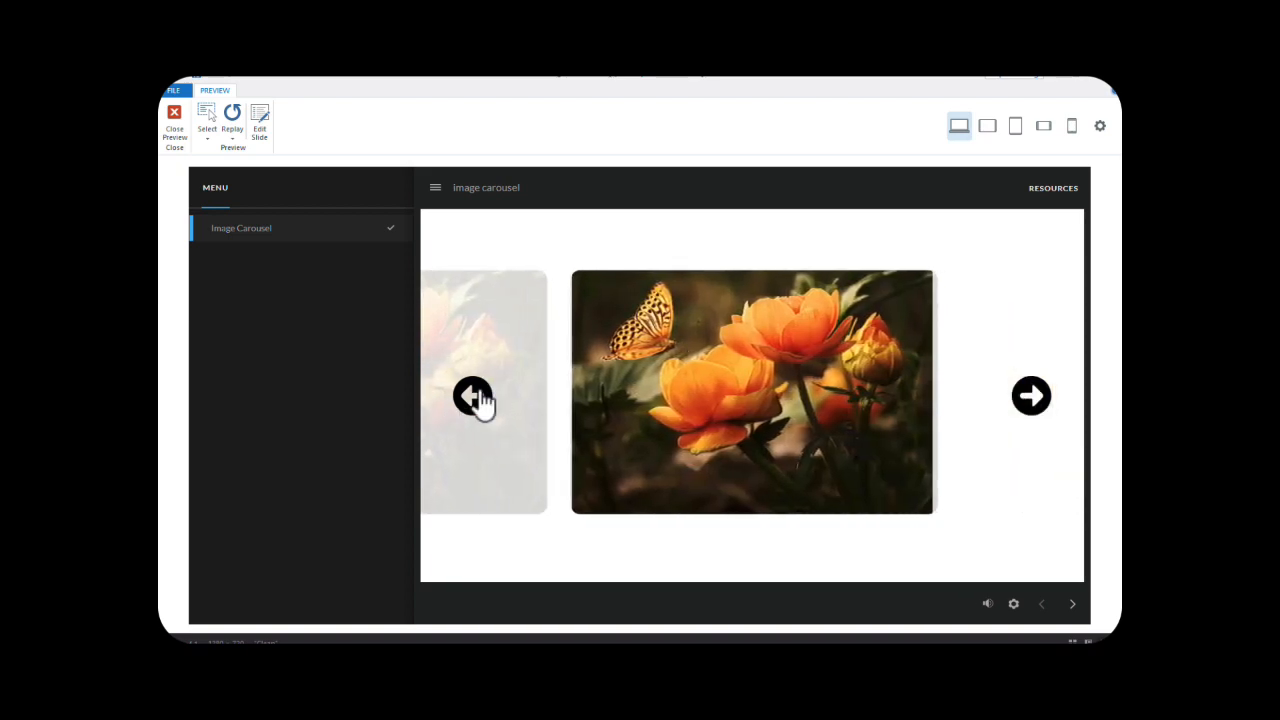
click(478, 402)
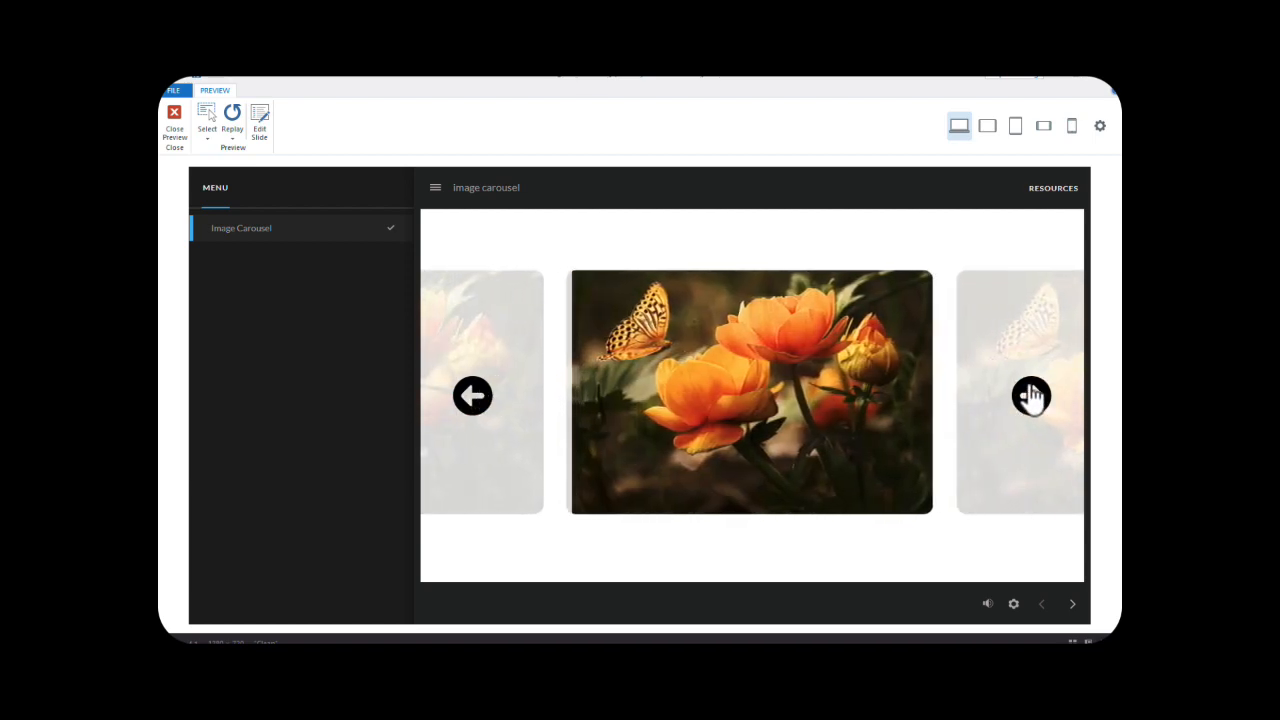
click(1031, 396)
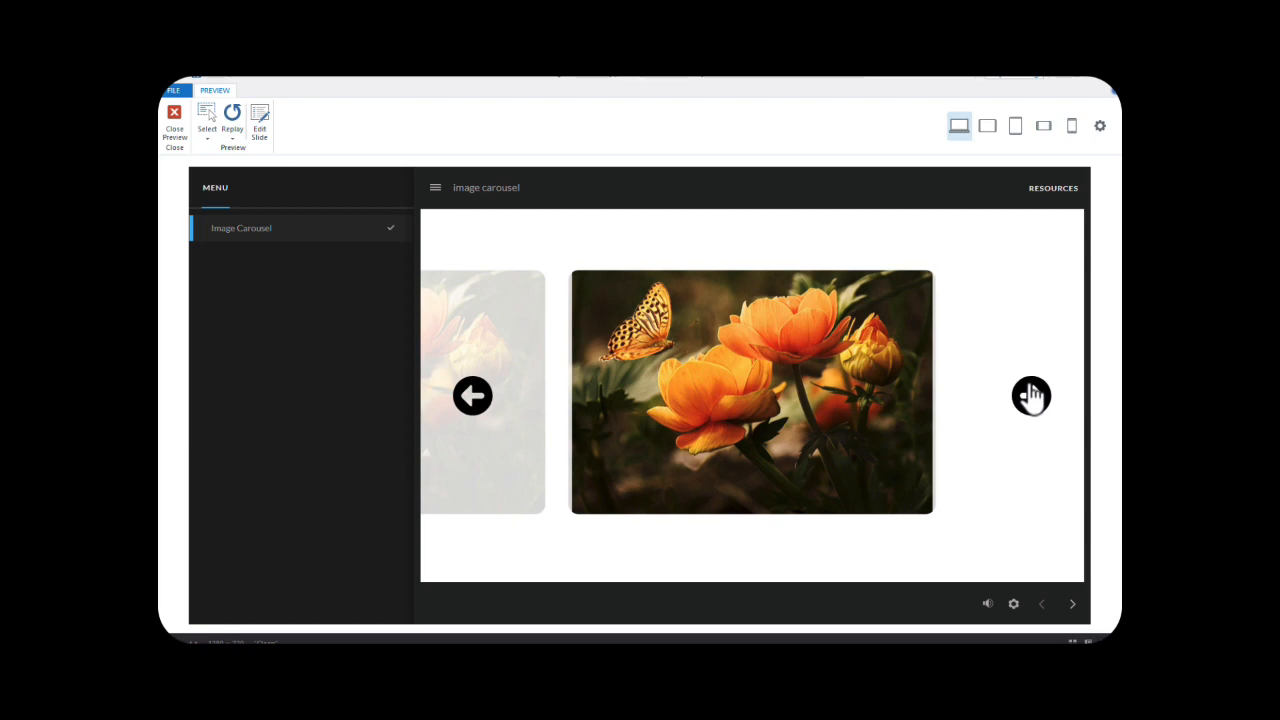
click(1031, 396)
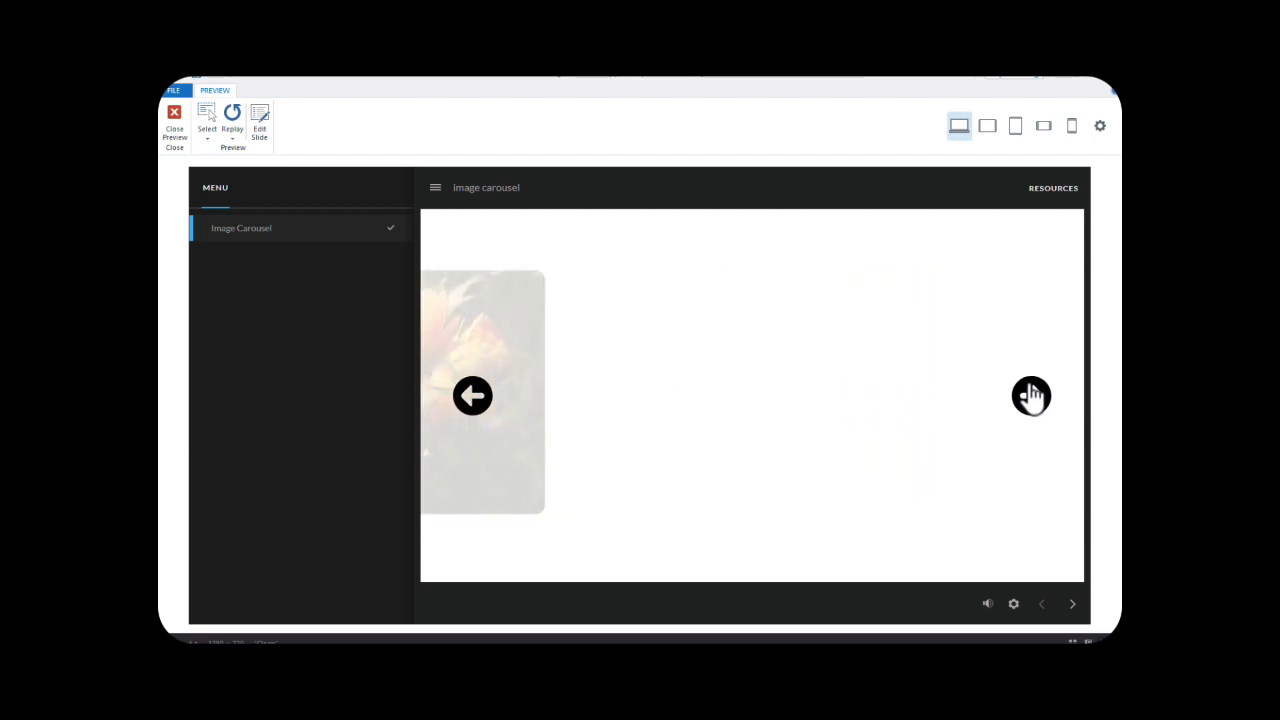
click(482, 395)
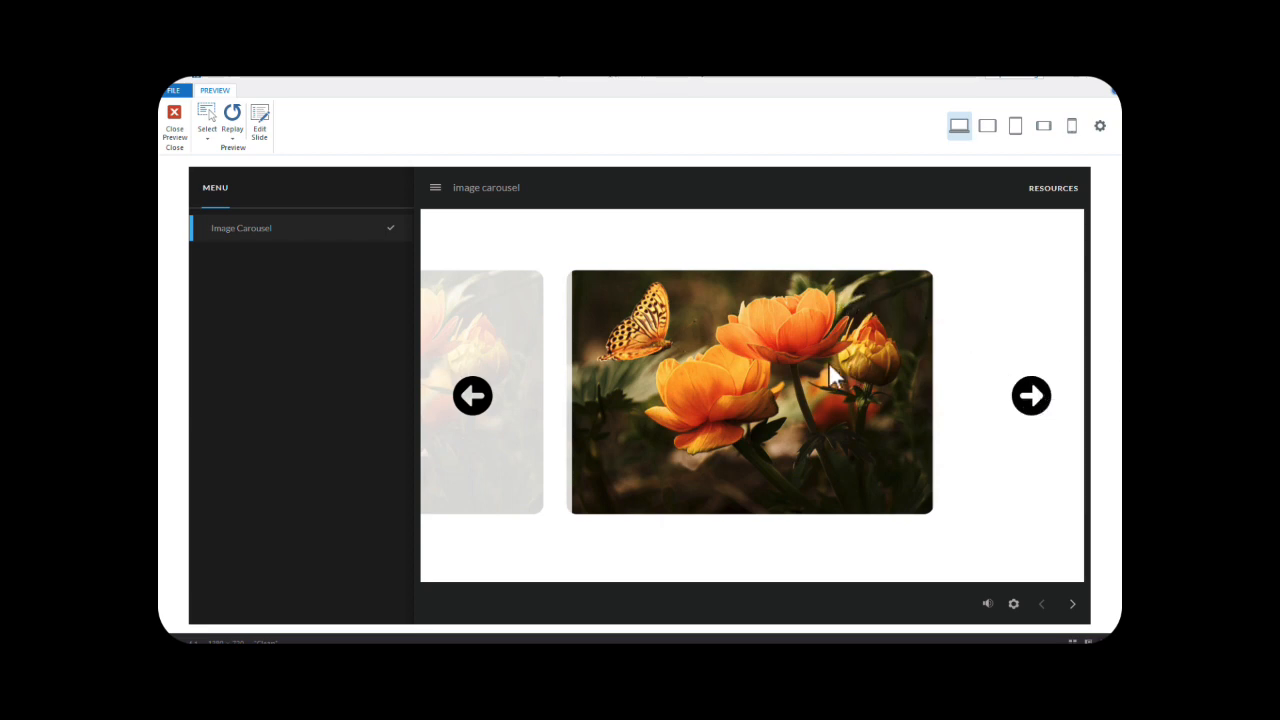
click(474, 398)
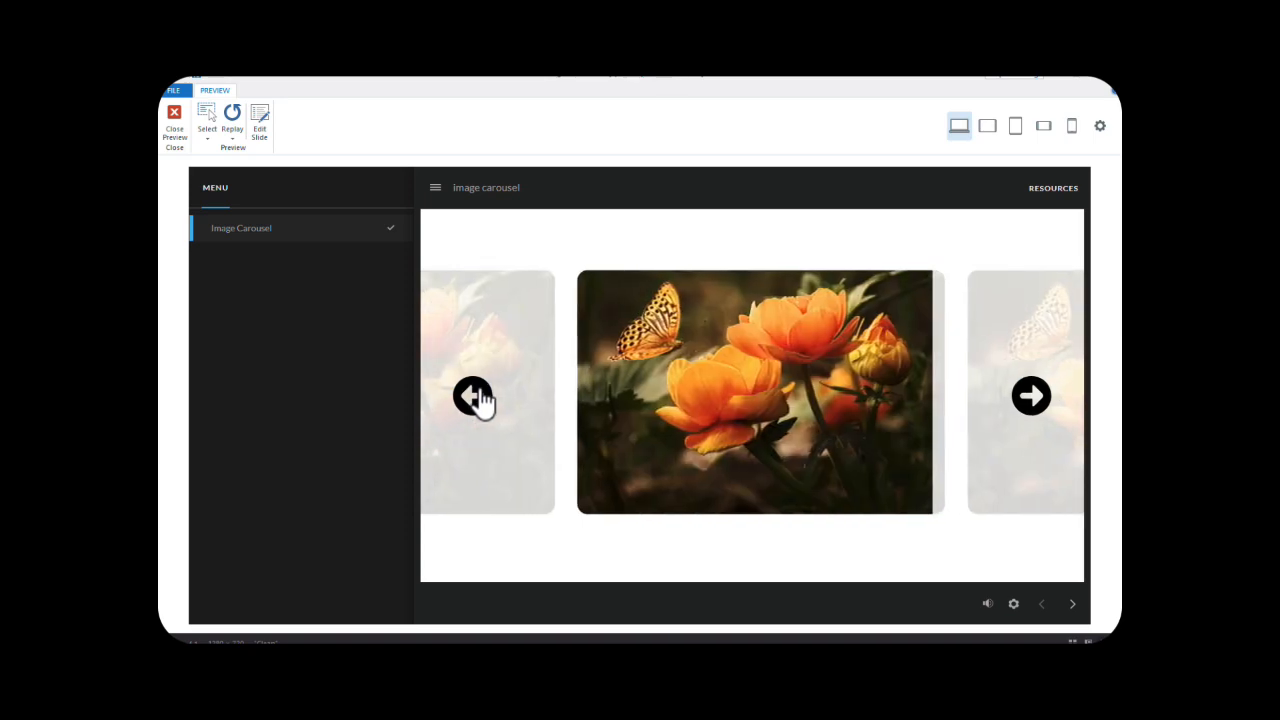
click(480, 394)
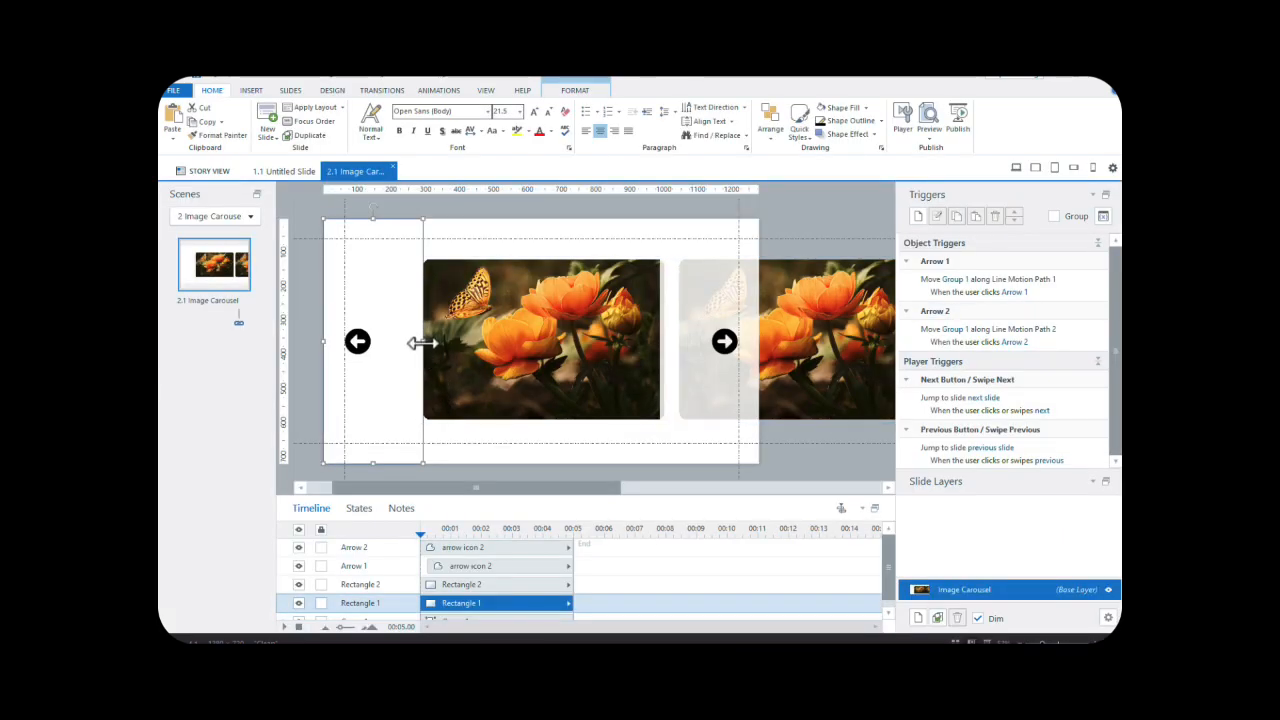
- Narrow both white overlay rectangles so that their inner edges sit just clear of the first picture
drag(420, 342, 406, 338)
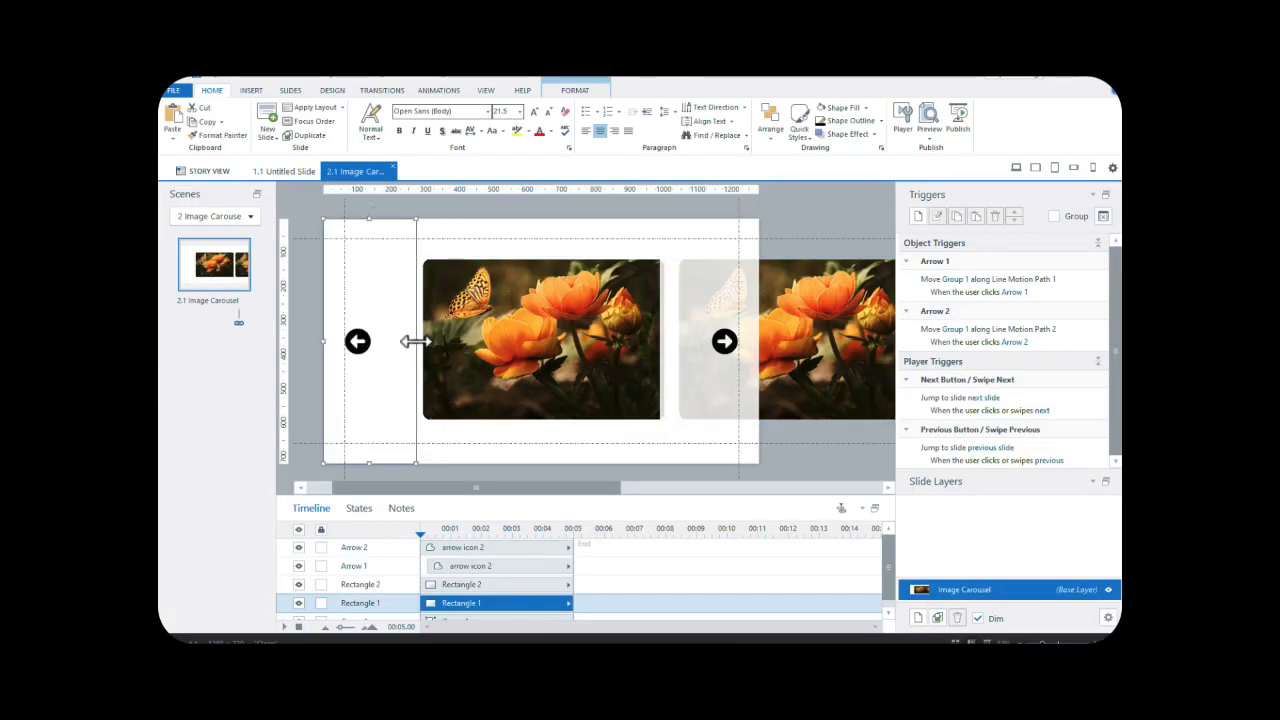
click(680, 341)
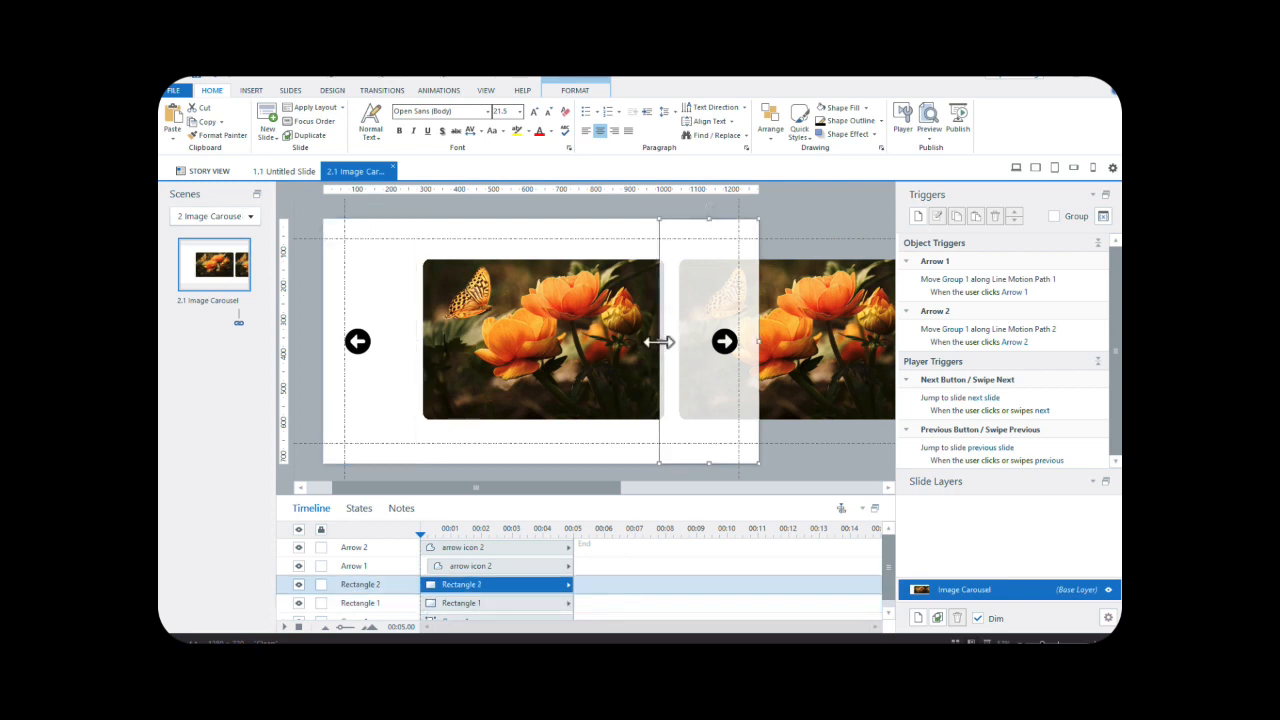
drag(660, 345, 668, 345)
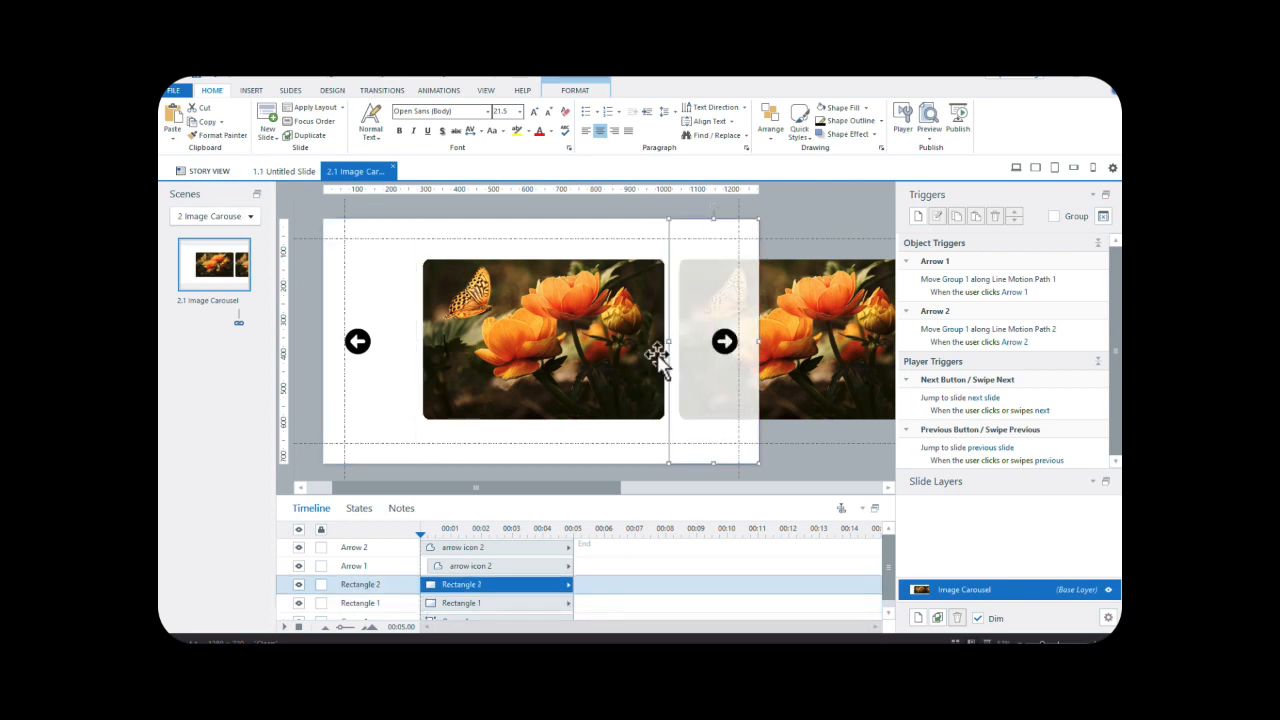
click(556, 212)
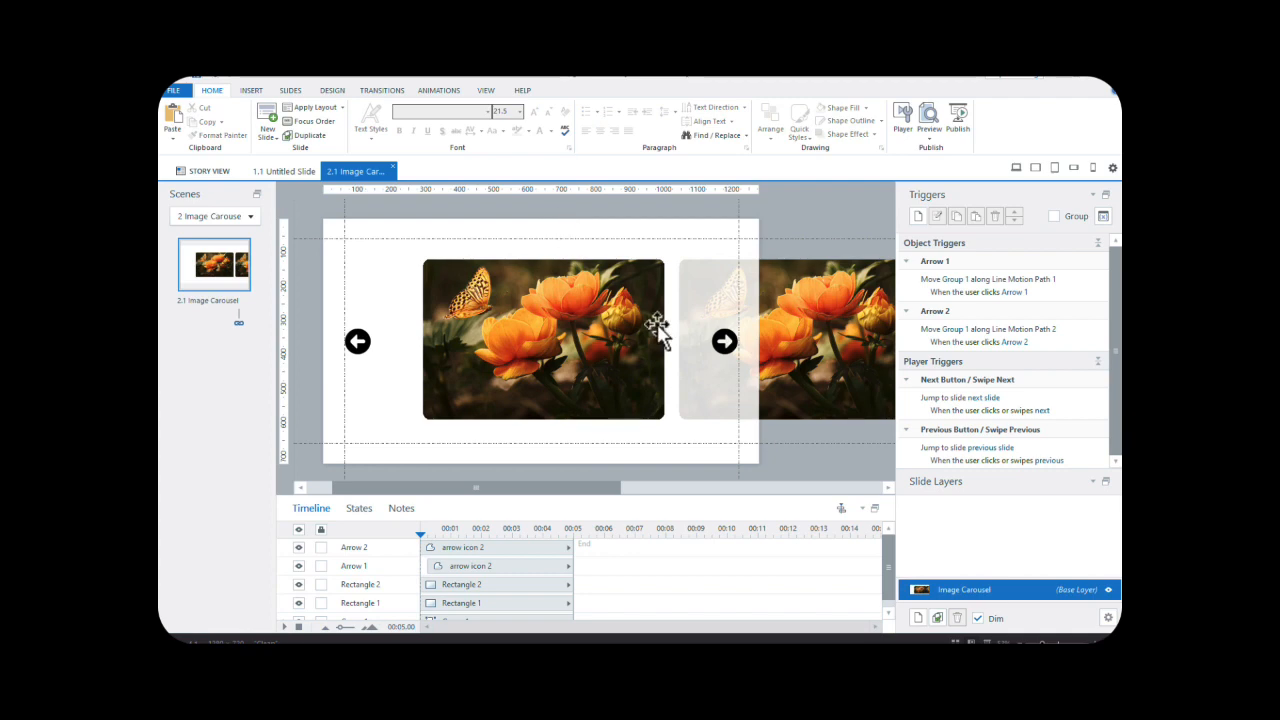
- Add the built-in Disabled state to the right-pointing arrow icon, Arrow 1
click(724, 343)
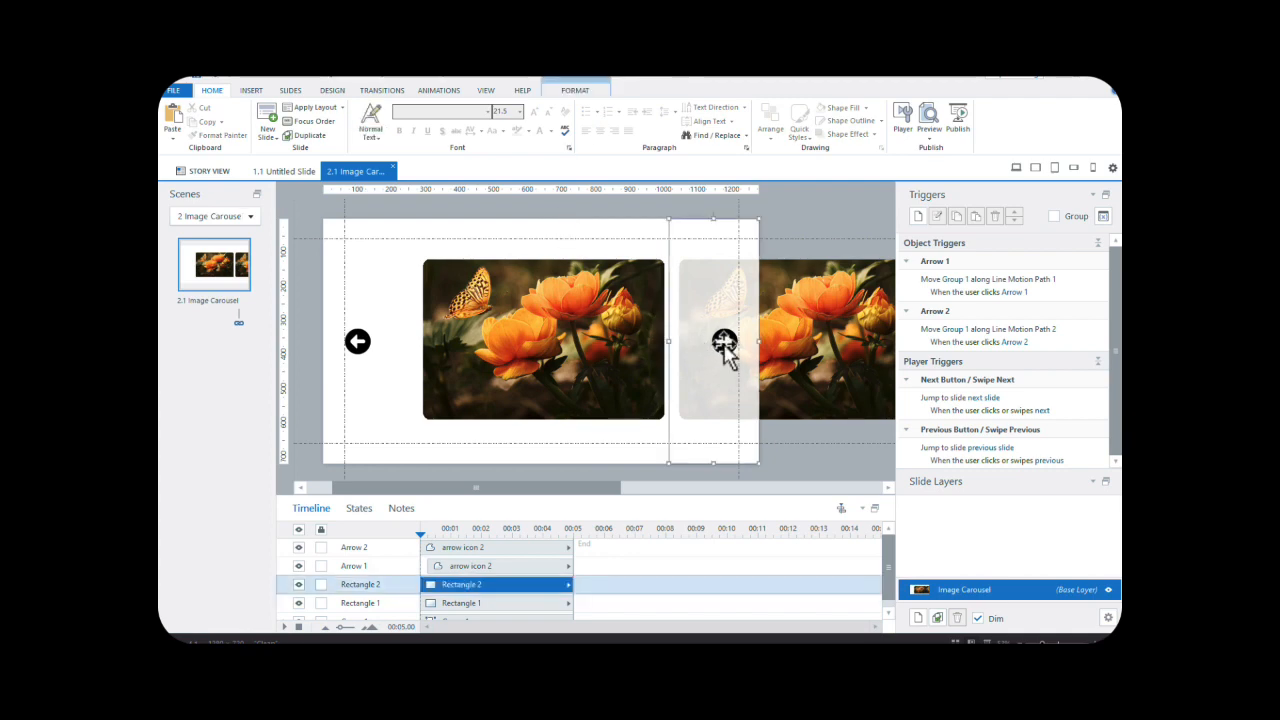
click(723, 343)
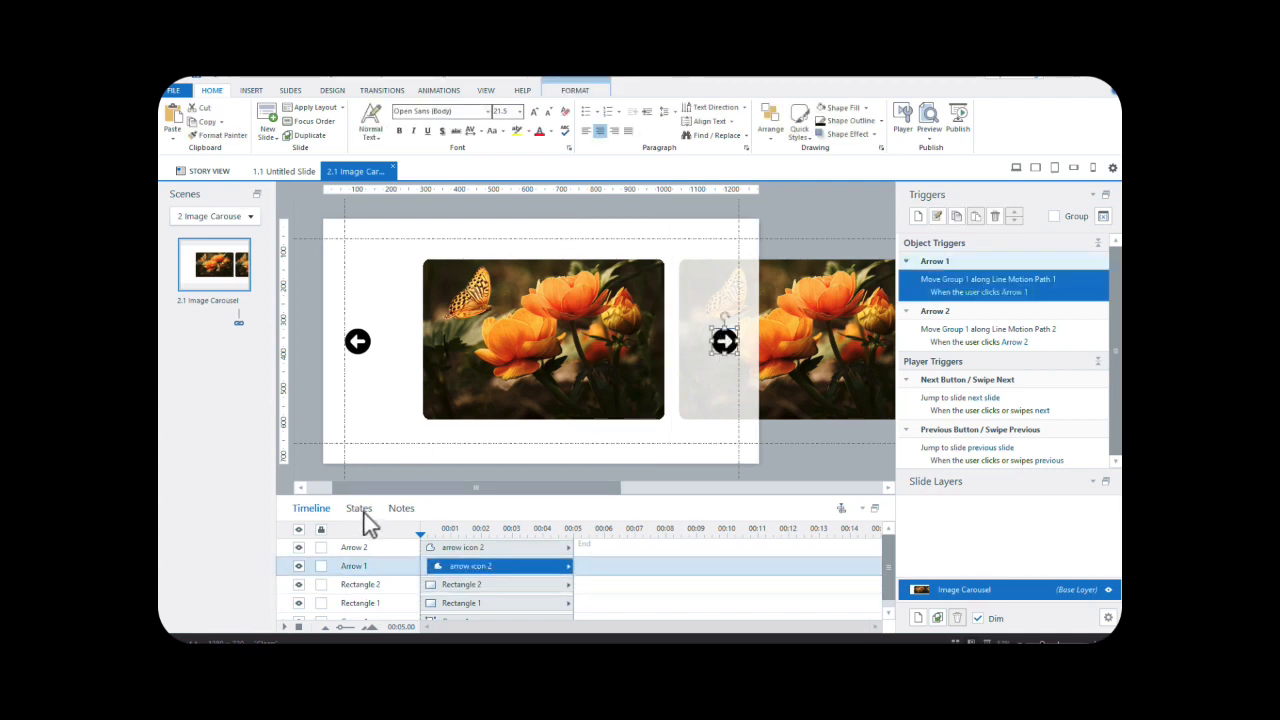
click(361, 510)
click(314, 540)
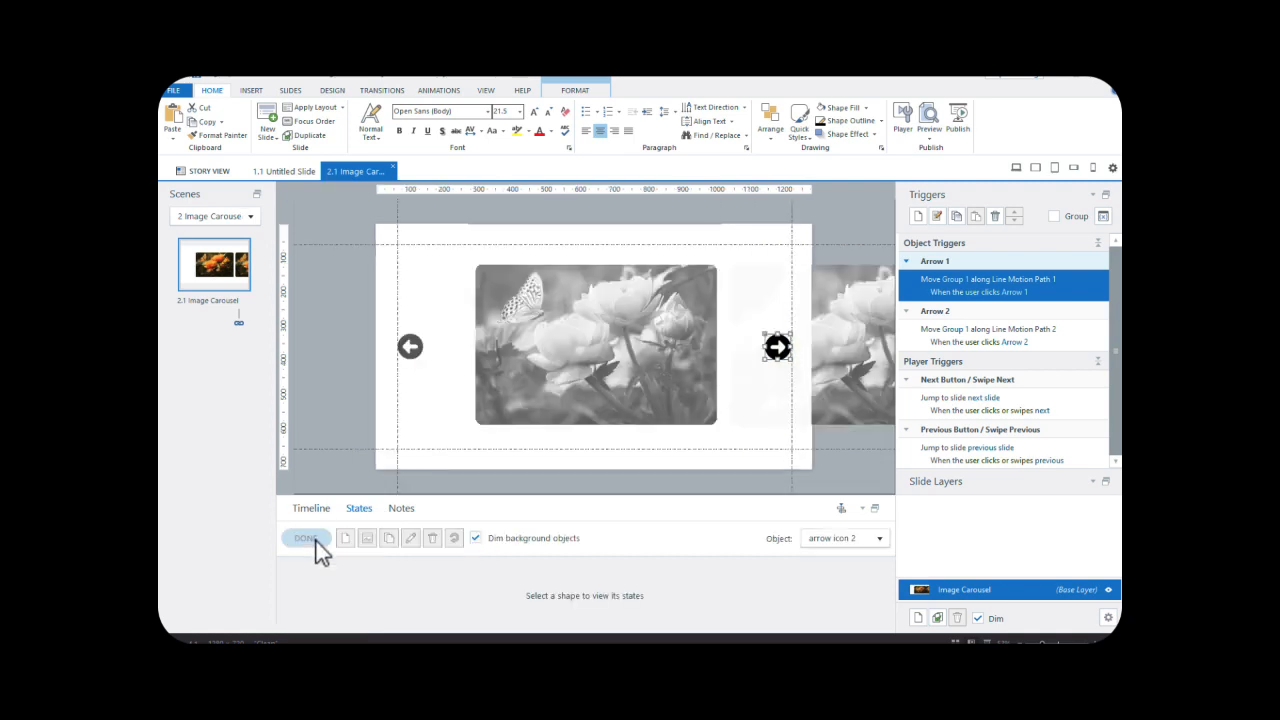
click(345, 538)
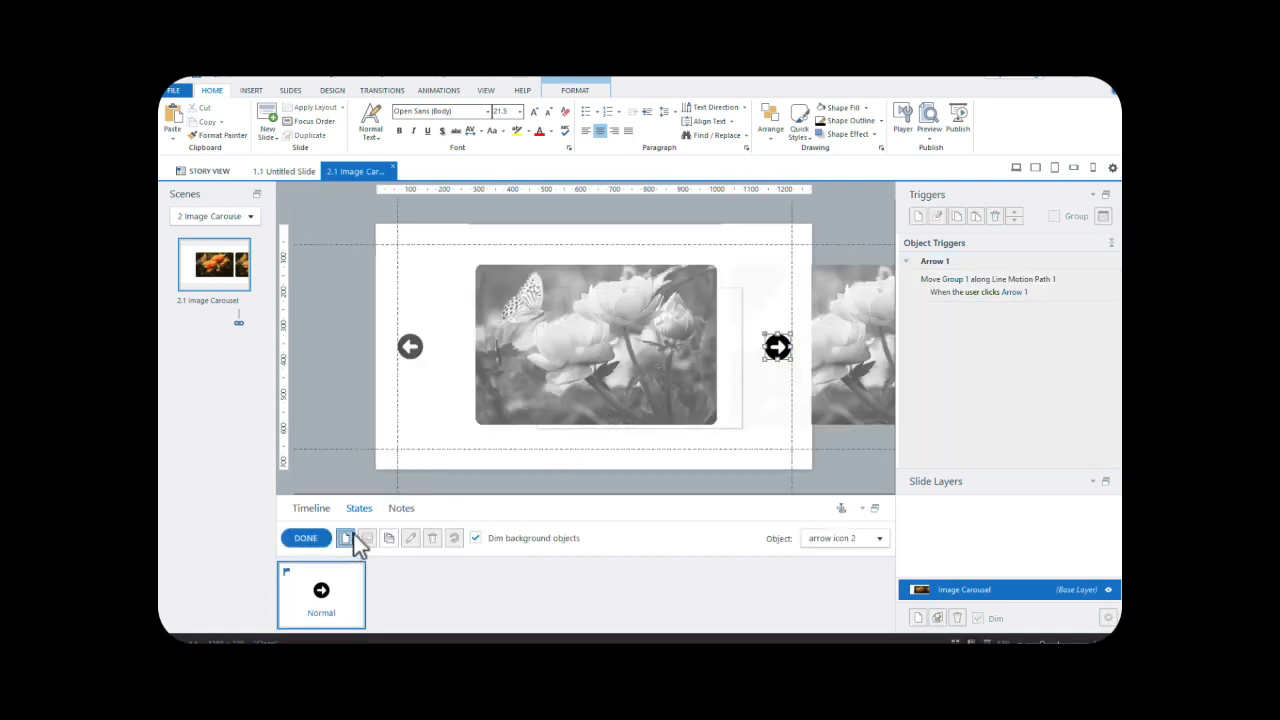
click(729, 359)
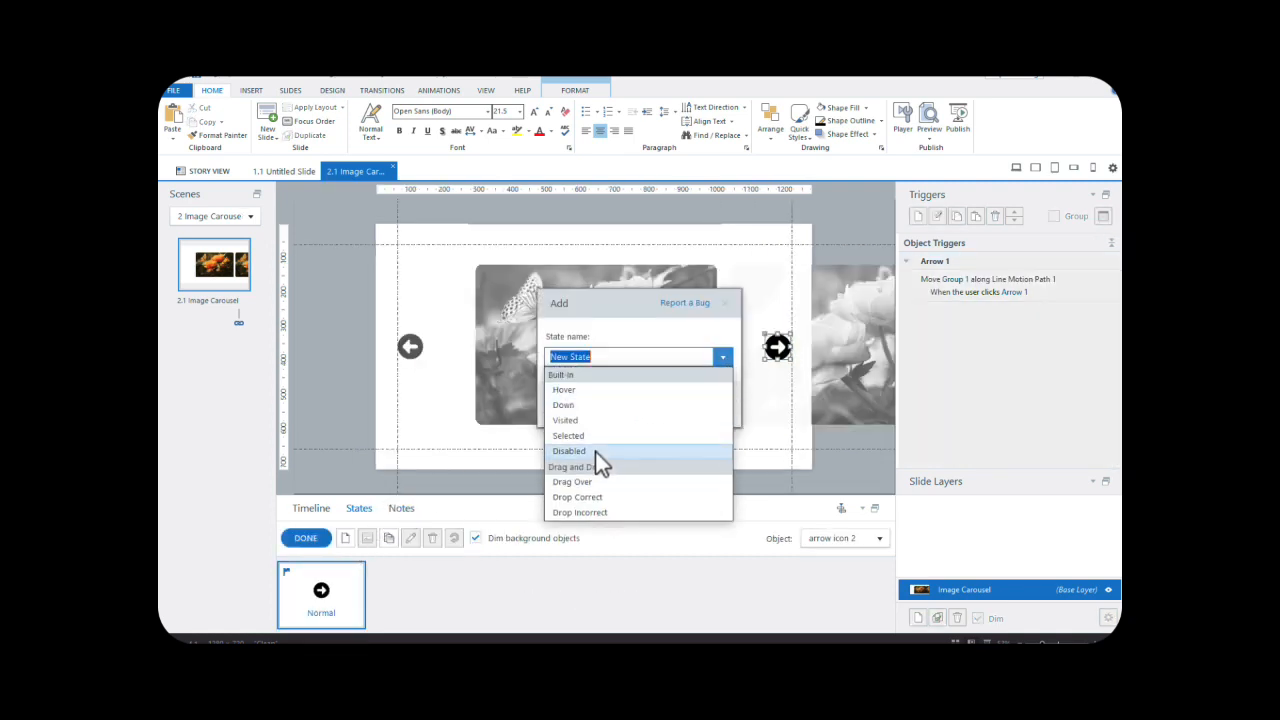
click(595, 451)
click(646, 405)
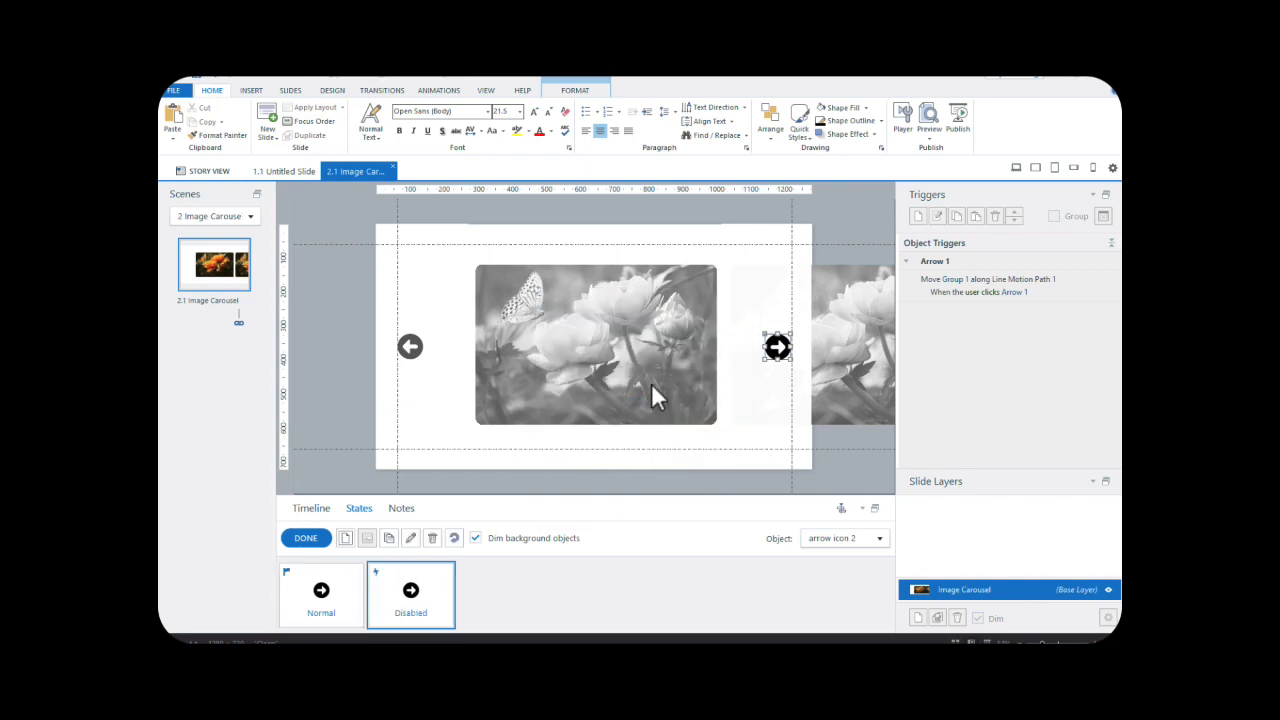
- Set the fill transparency of Arrow 1's Disabled state to 70% and finish editing its states
click(576, 94)
click(716, 108)
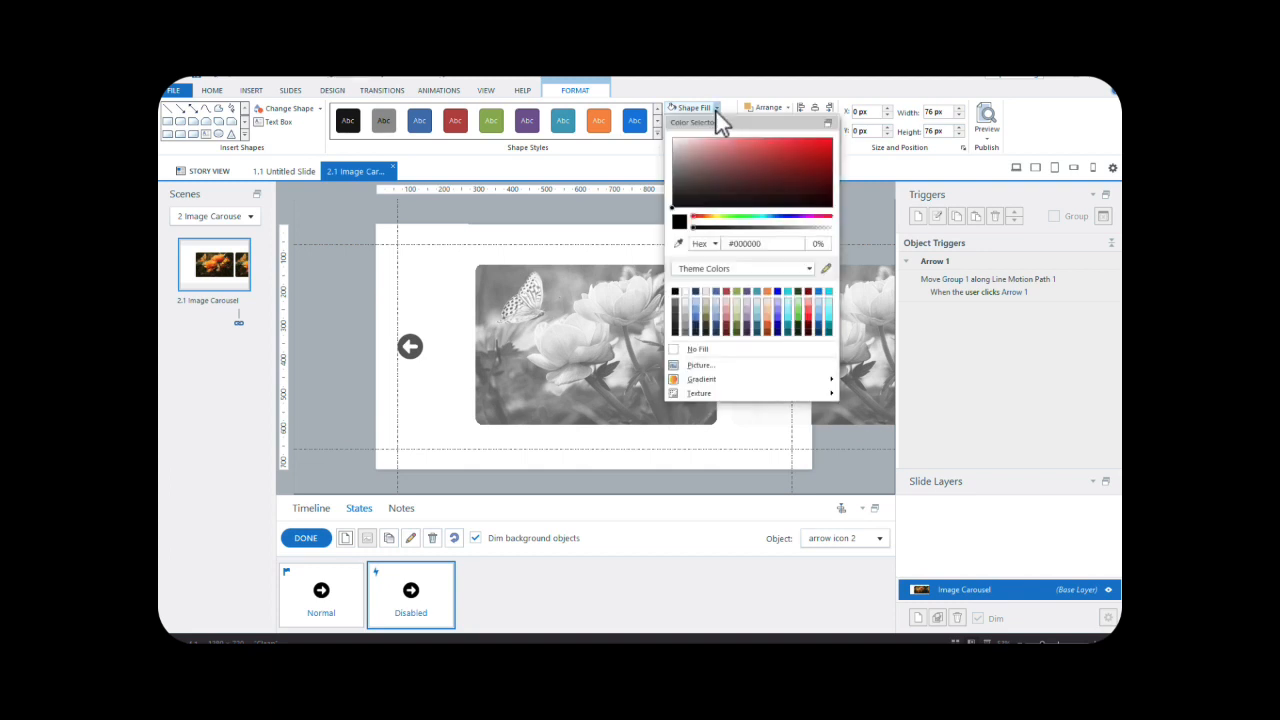
drag(695, 230, 794, 231)
double_click(815, 244)
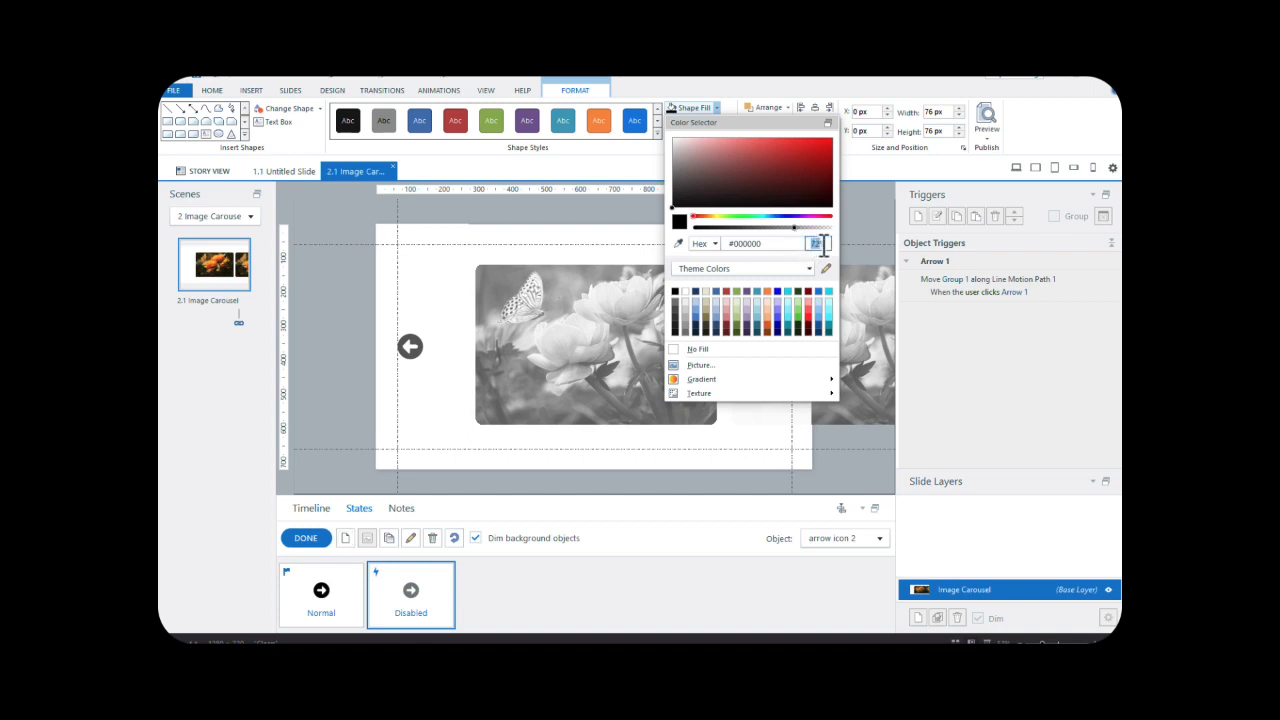
text(70)
key(Return)
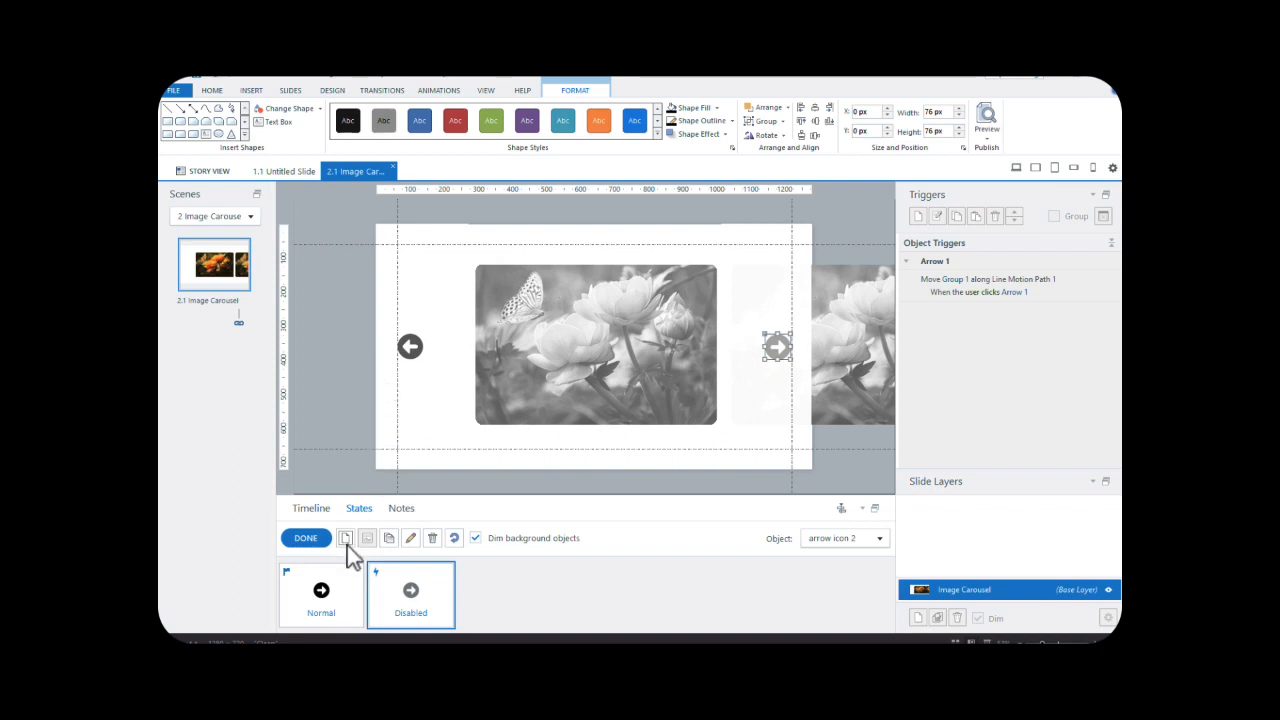
click(304, 540)
- Give the left-pointing arrow icon, Arrow 2, a matching Disabled state with the faded fill
click(410, 342)
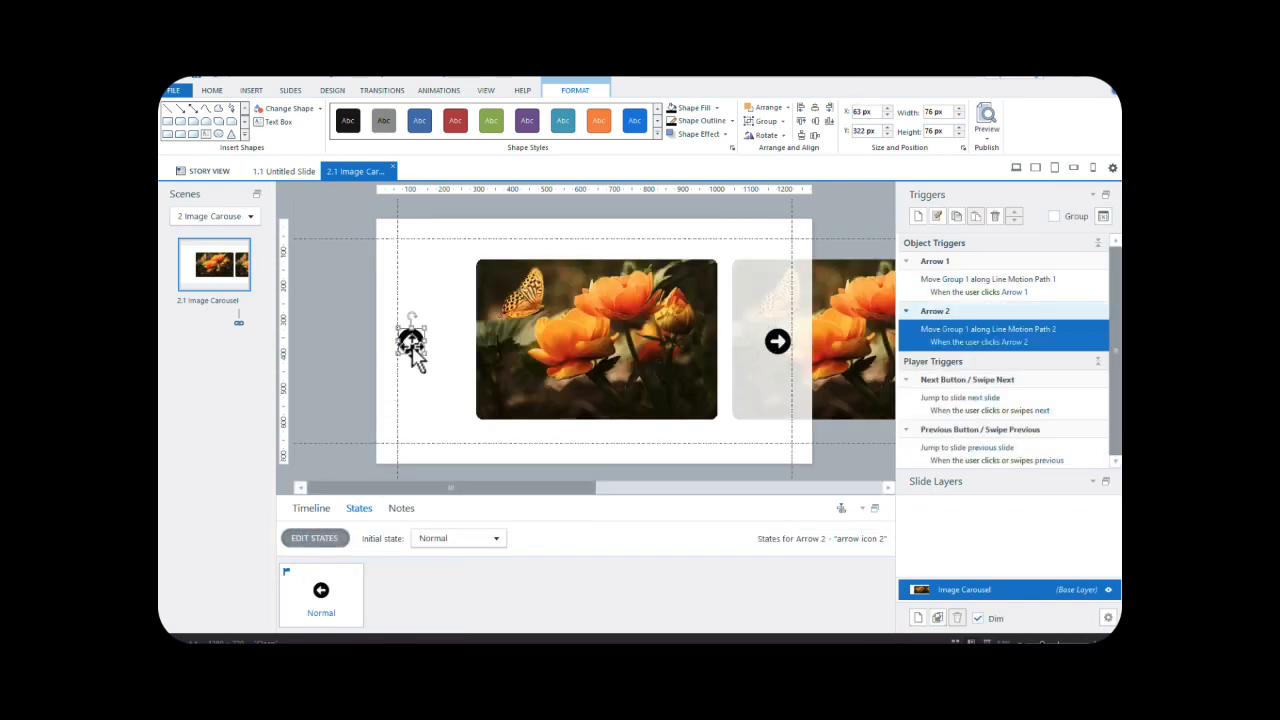
click(1075, 480)
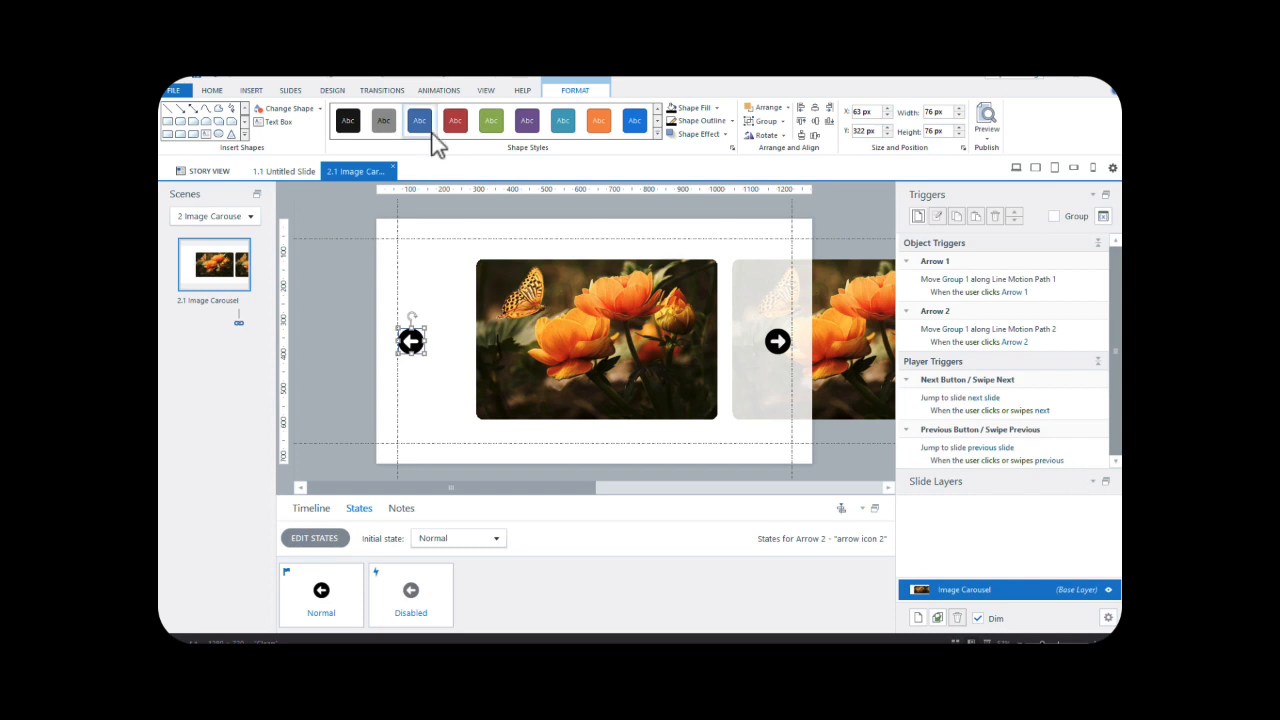
- Draw a downward-pointing triangle of about 101 by 45 px above the first picture and fill it with black (#000000)
click(251, 91)
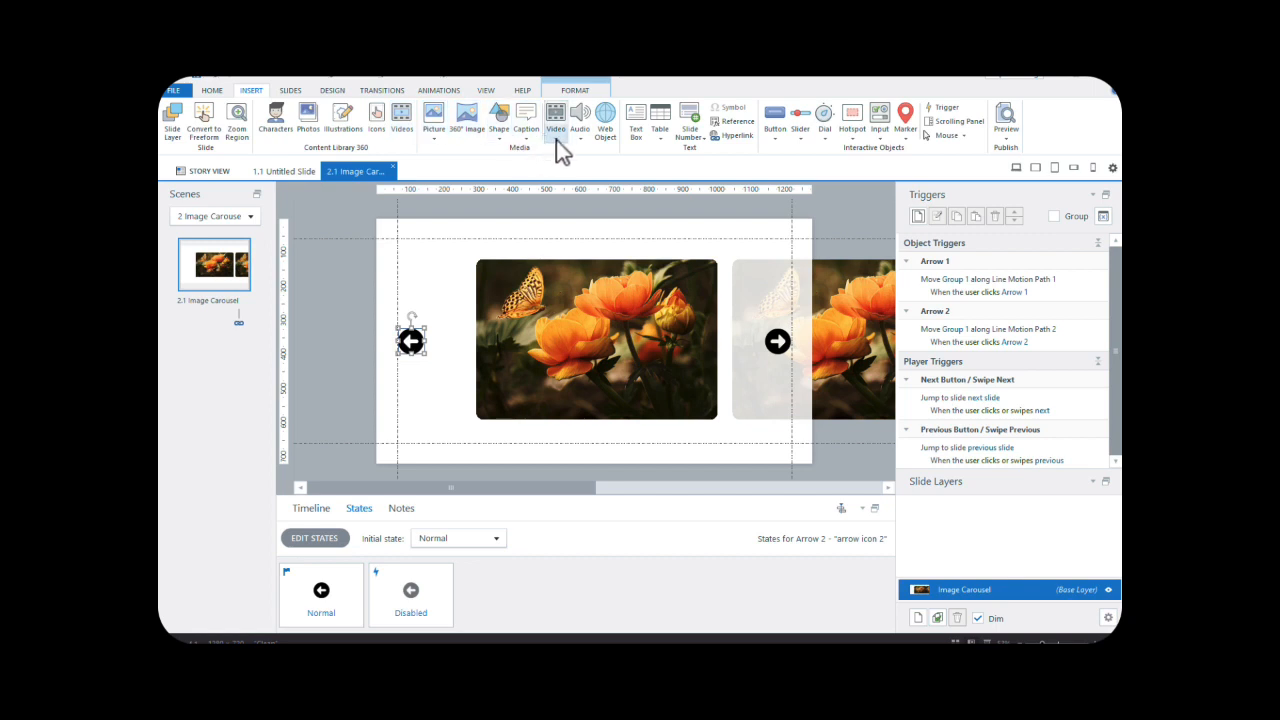
click(500, 140)
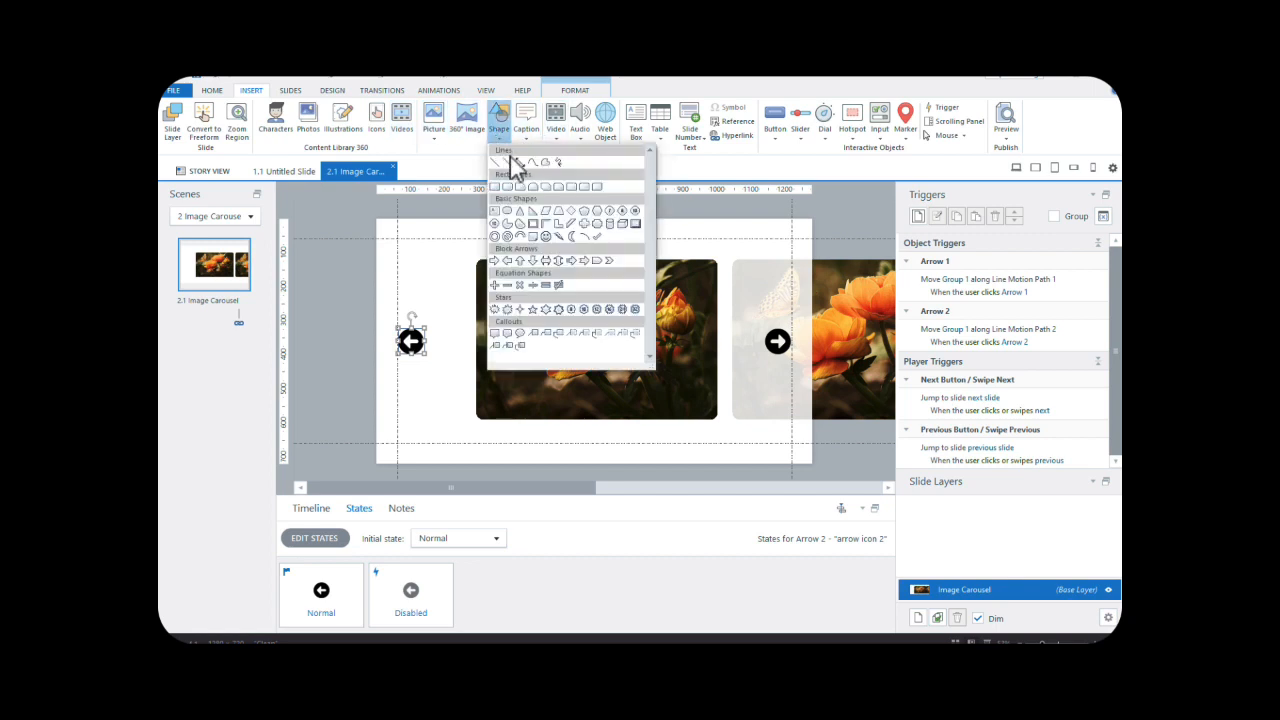
click(528, 218)
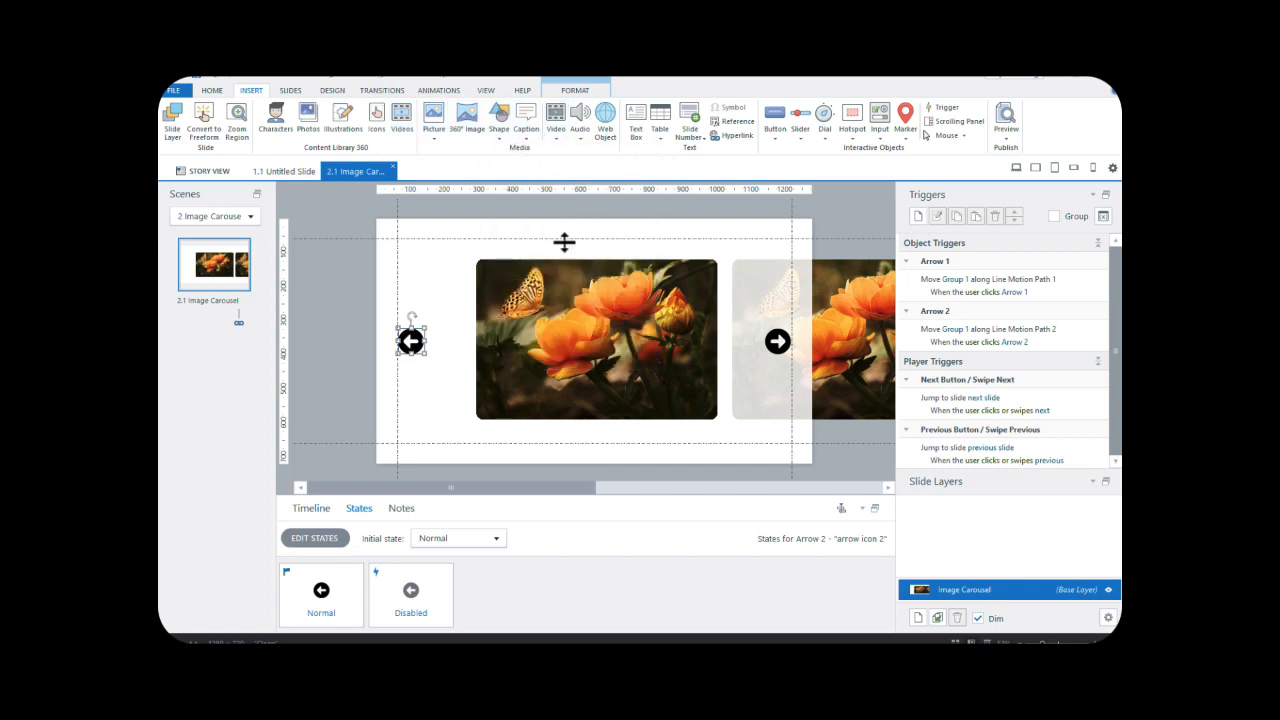
click(502, 135)
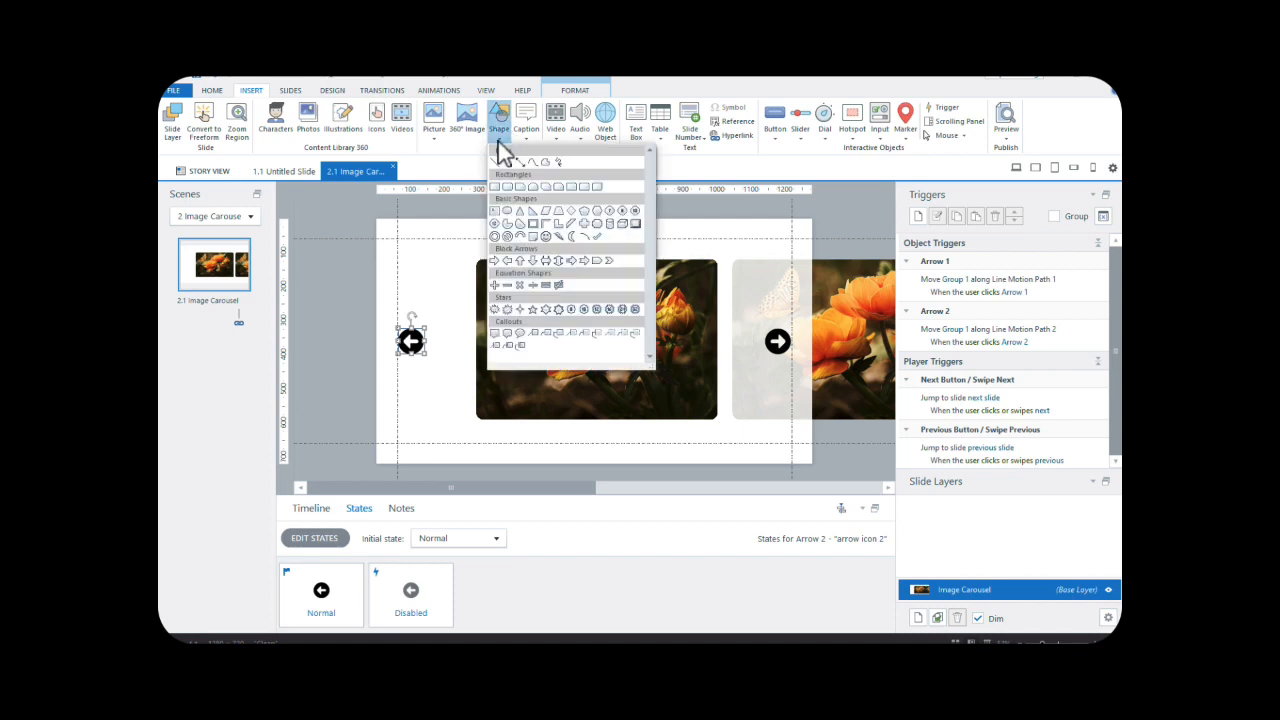
click(521, 230)
drag(562, 245, 596, 262)
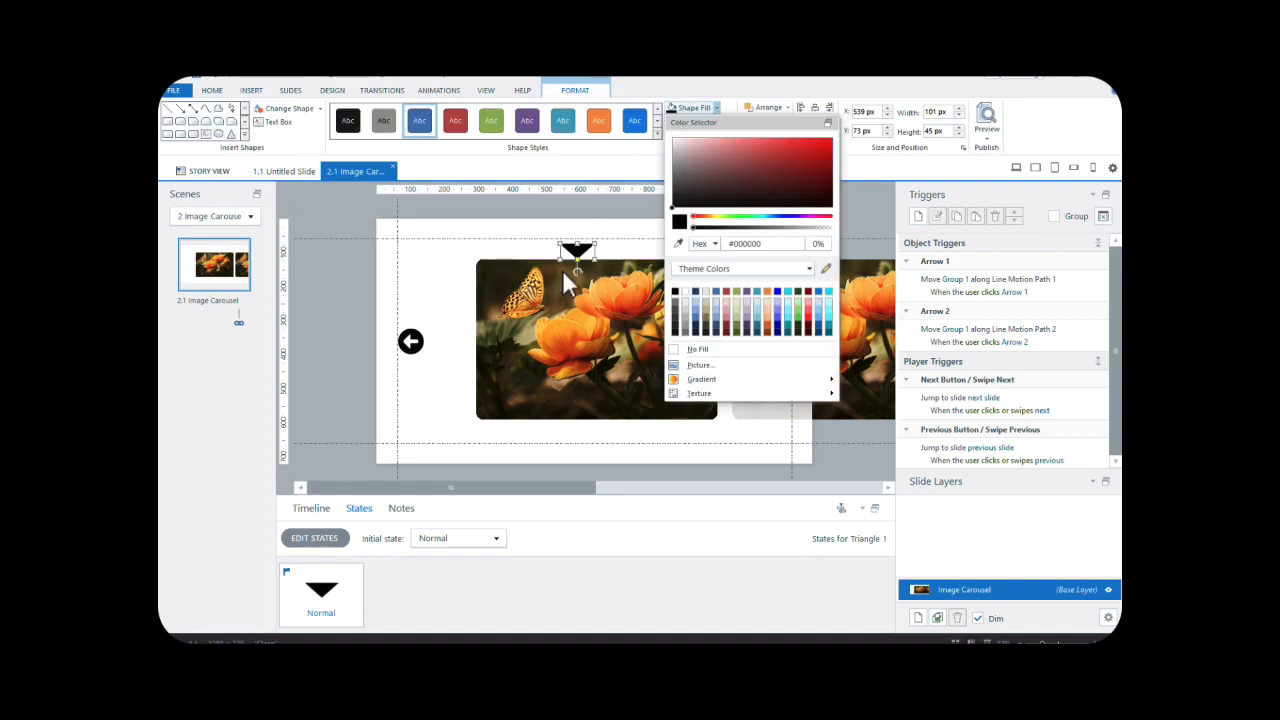
- Move the black triangle to the horizontal centre of the slide above the first picture, at X 590 px and Y 73 px
click(588, 247)
drag(595, 243, 599, 253)
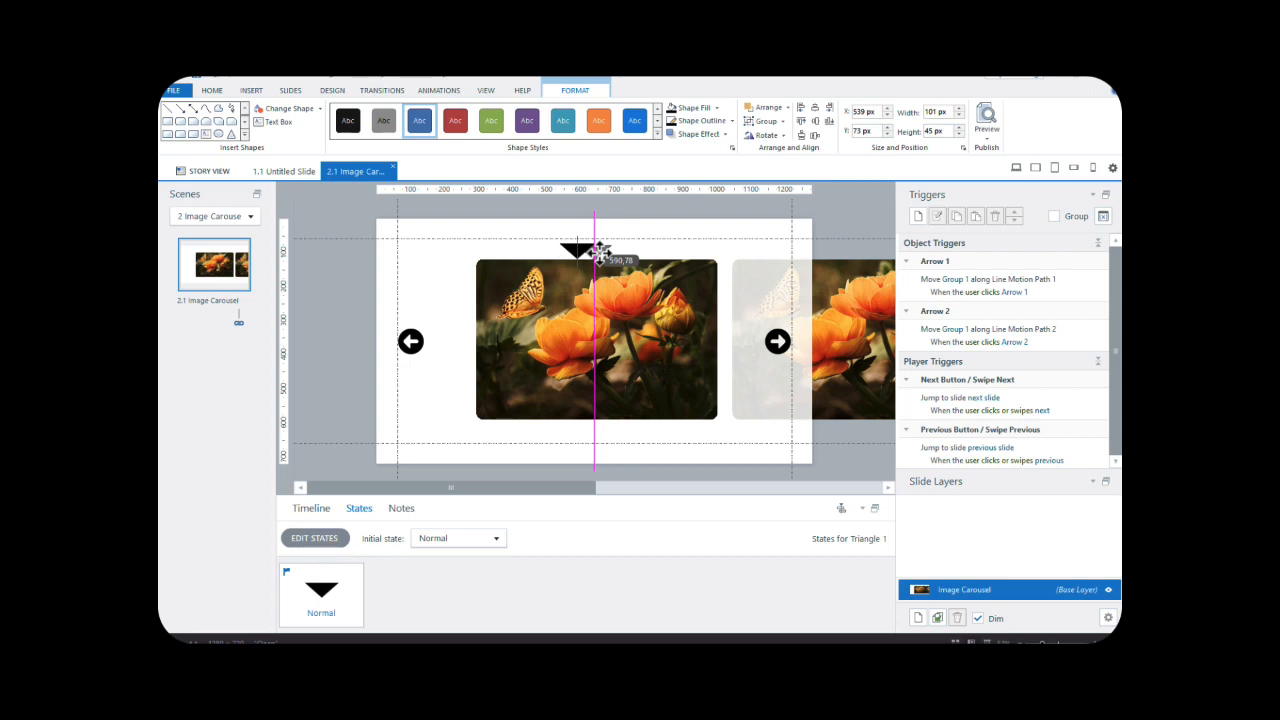
drag(598, 252, 598, 252)
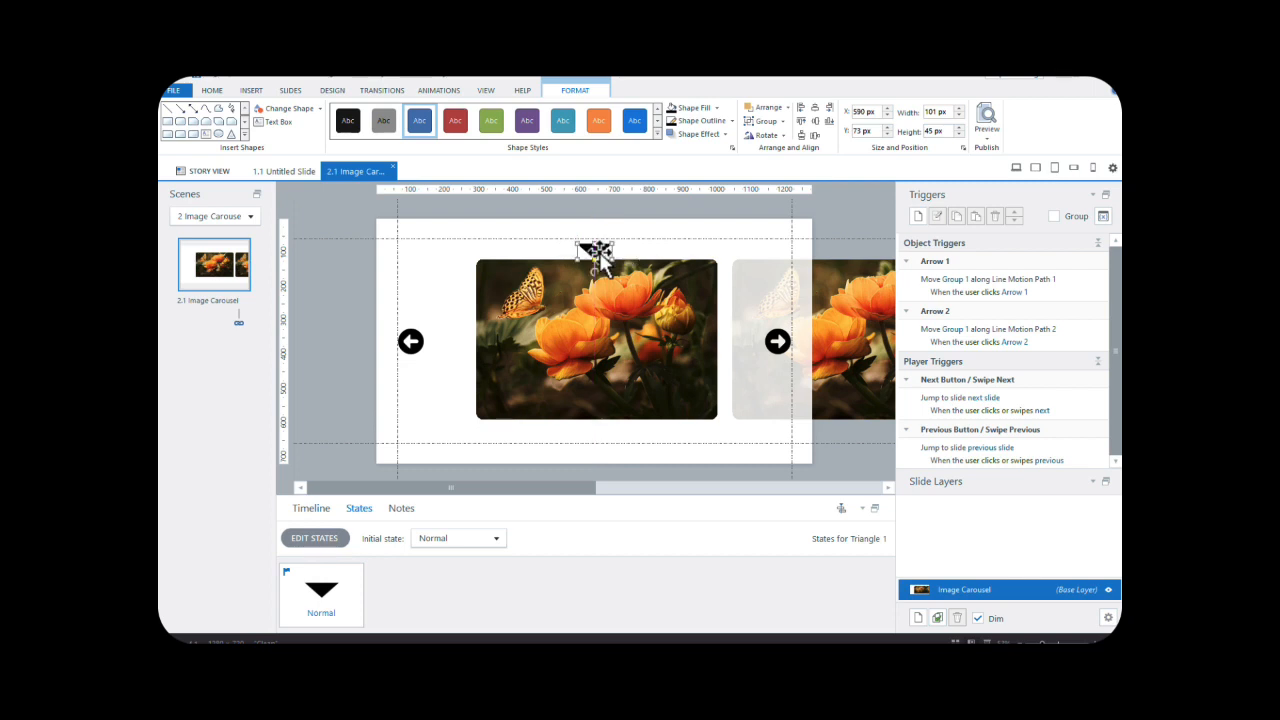
click(640, 232)
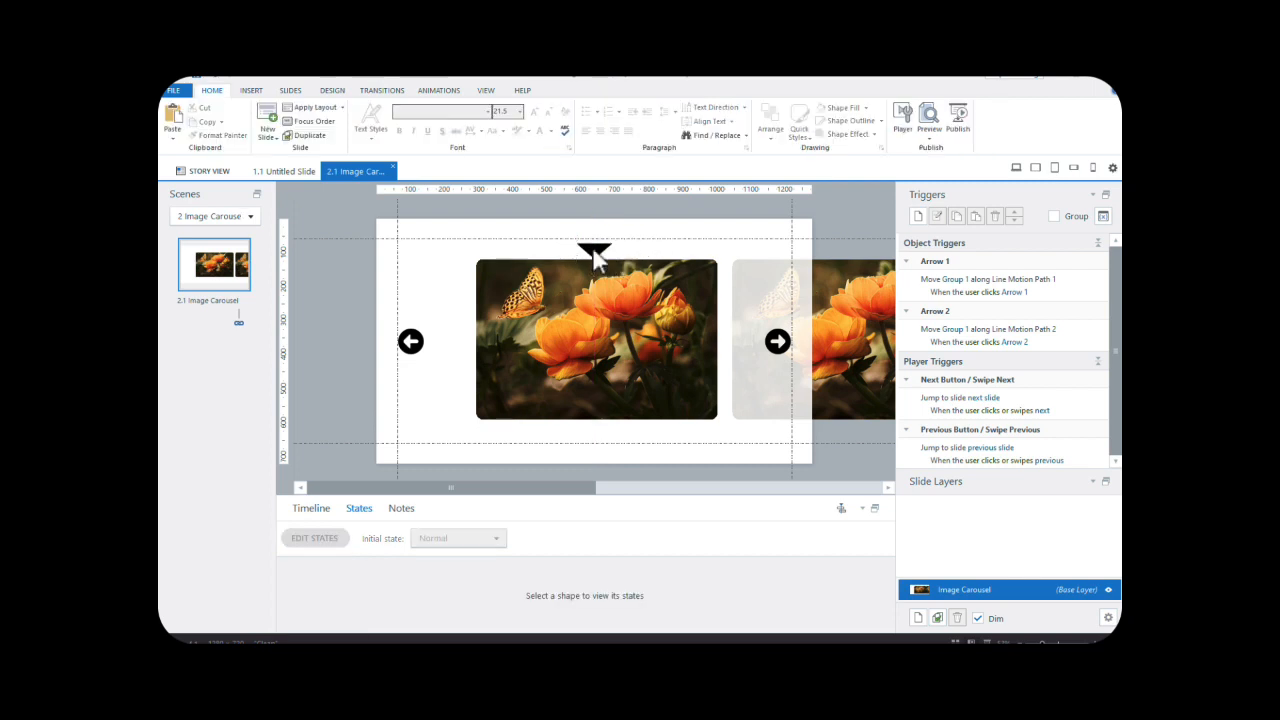
click(593, 252)
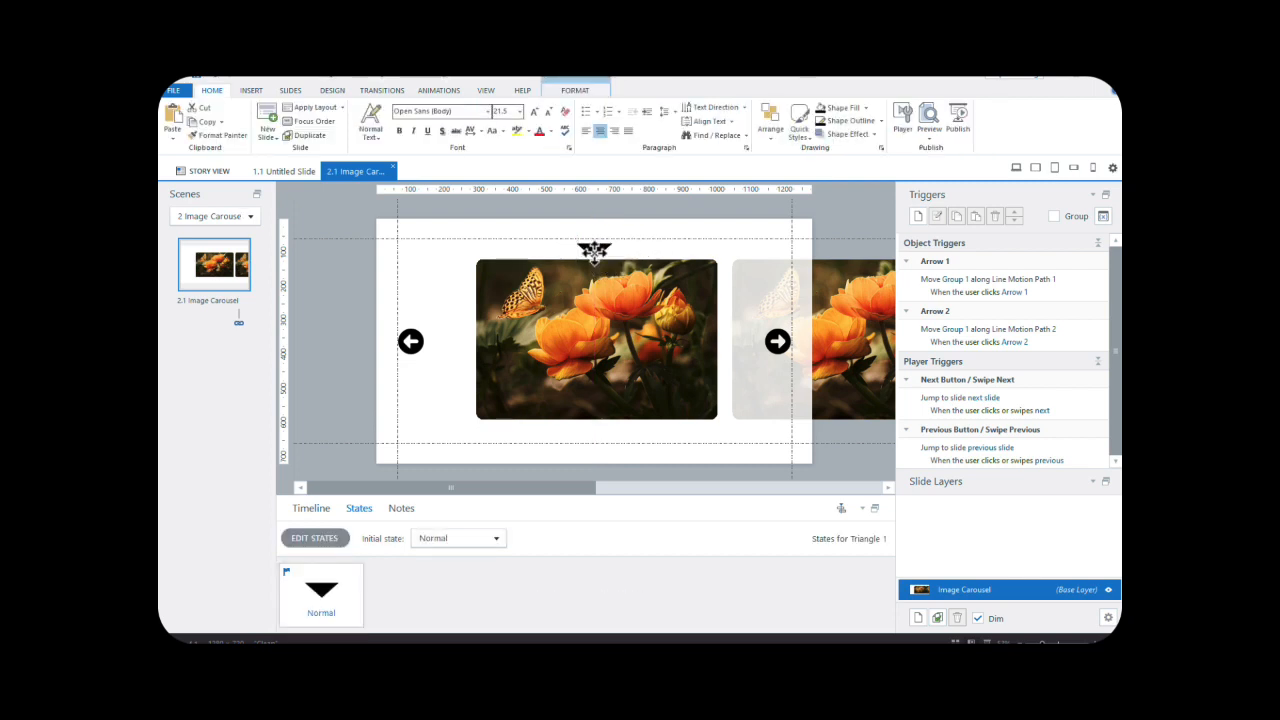
drag(593, 252, 595, 253)
click(634, 242)
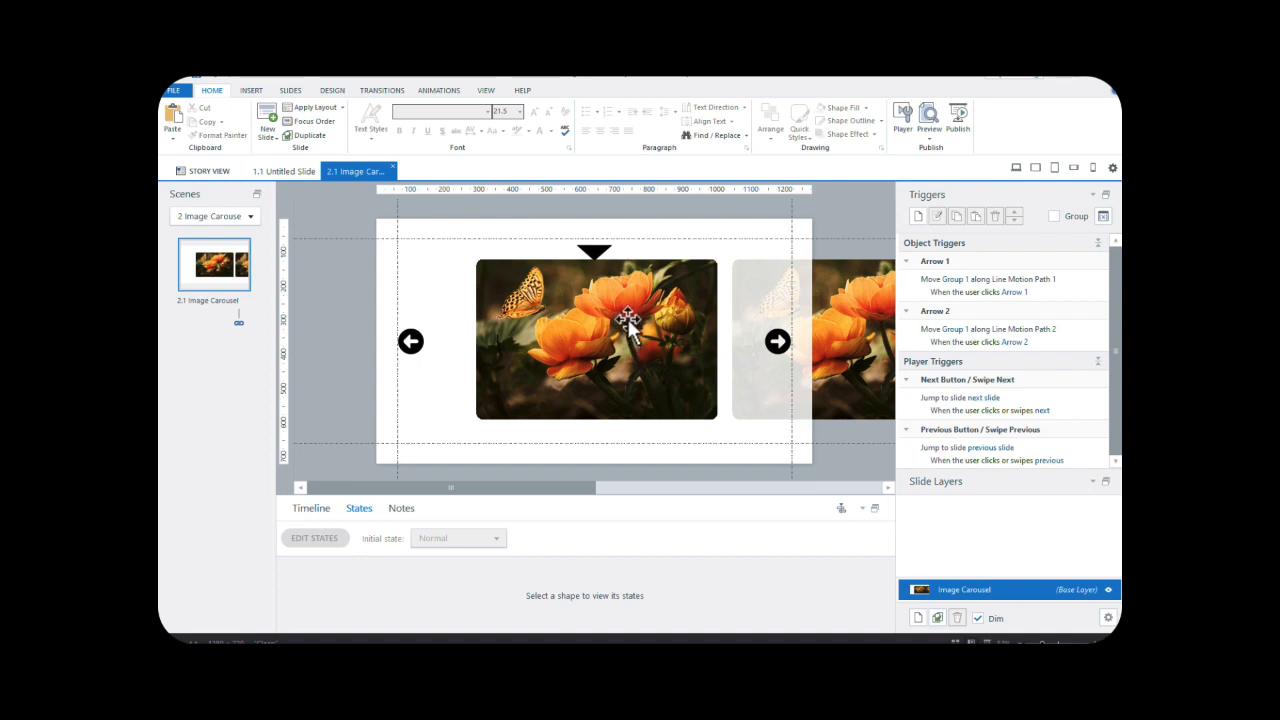
- Start a new trigger that changes the state of Arrow 1 to Disabled
scroll(962, 360, down, 1)
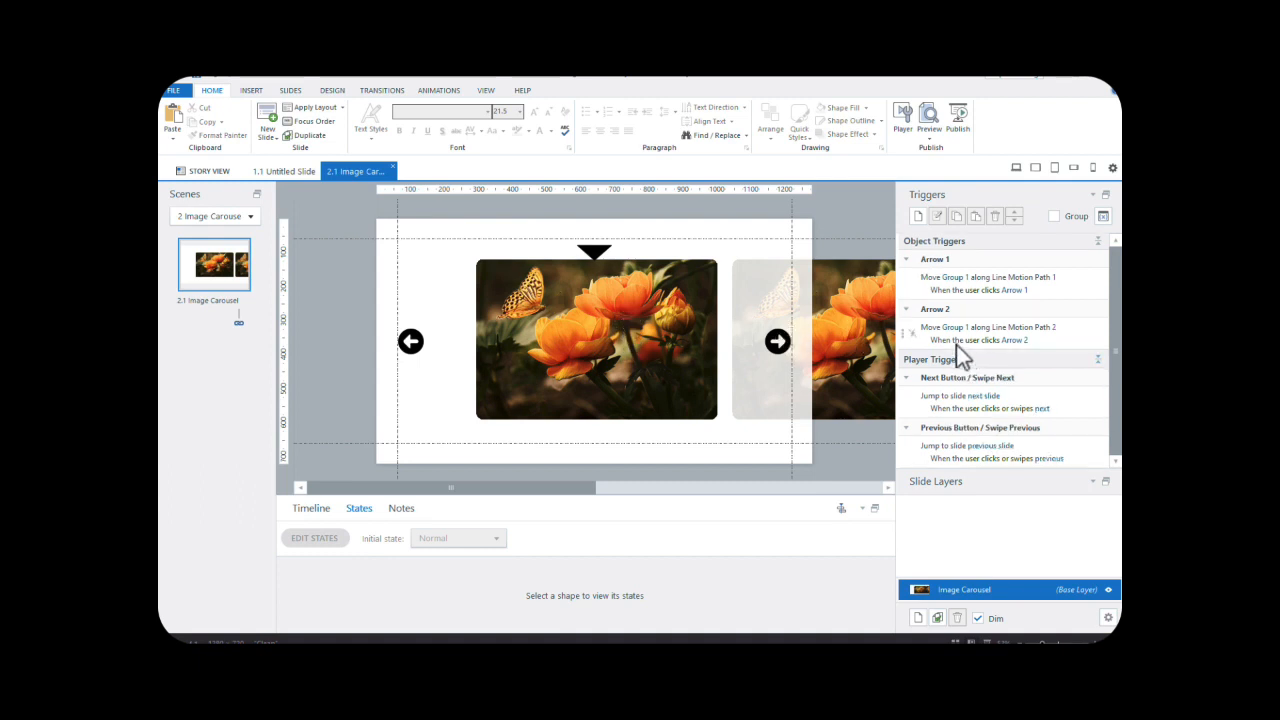
click(917, 216)
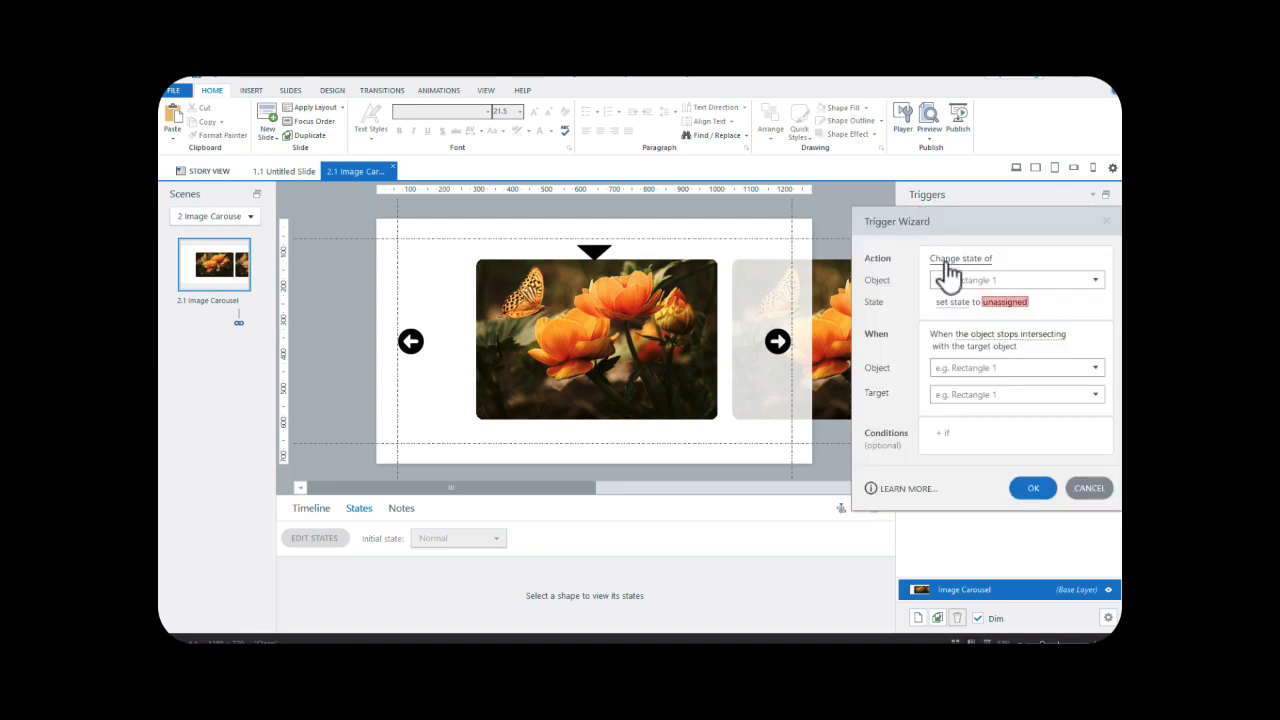
click(1095, 280)
click(978, 343)
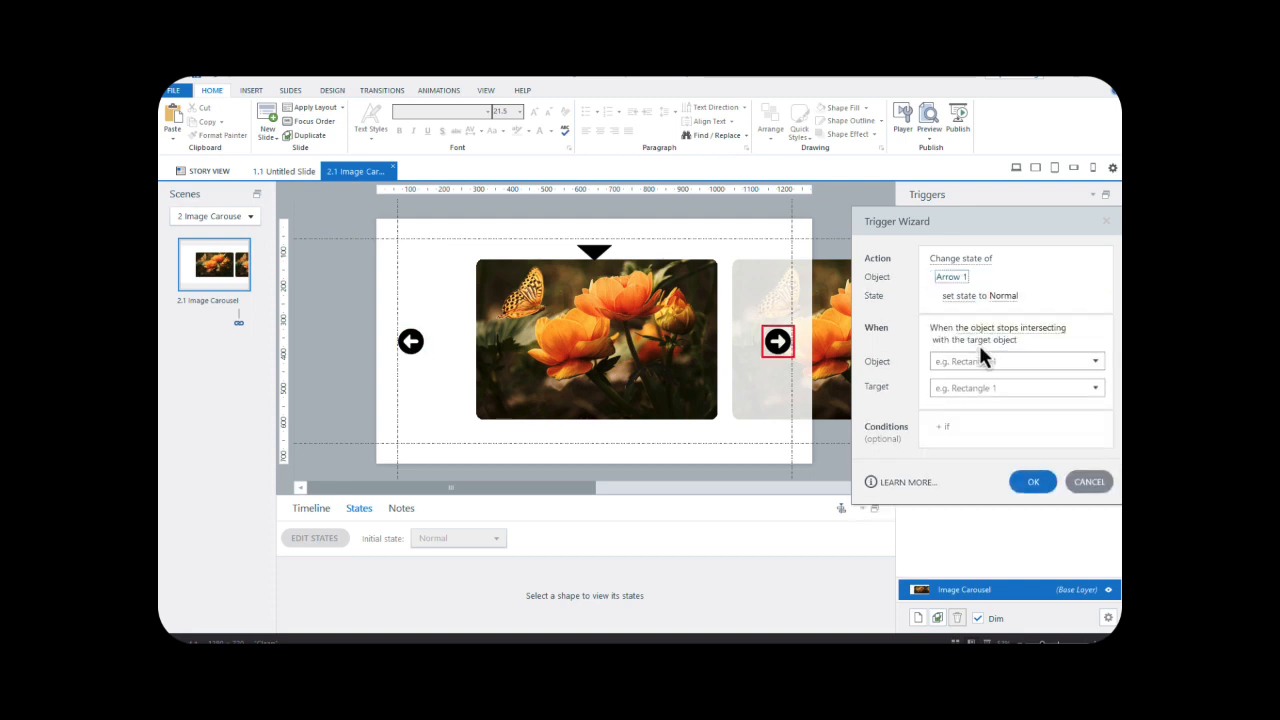
click(1004, 297)
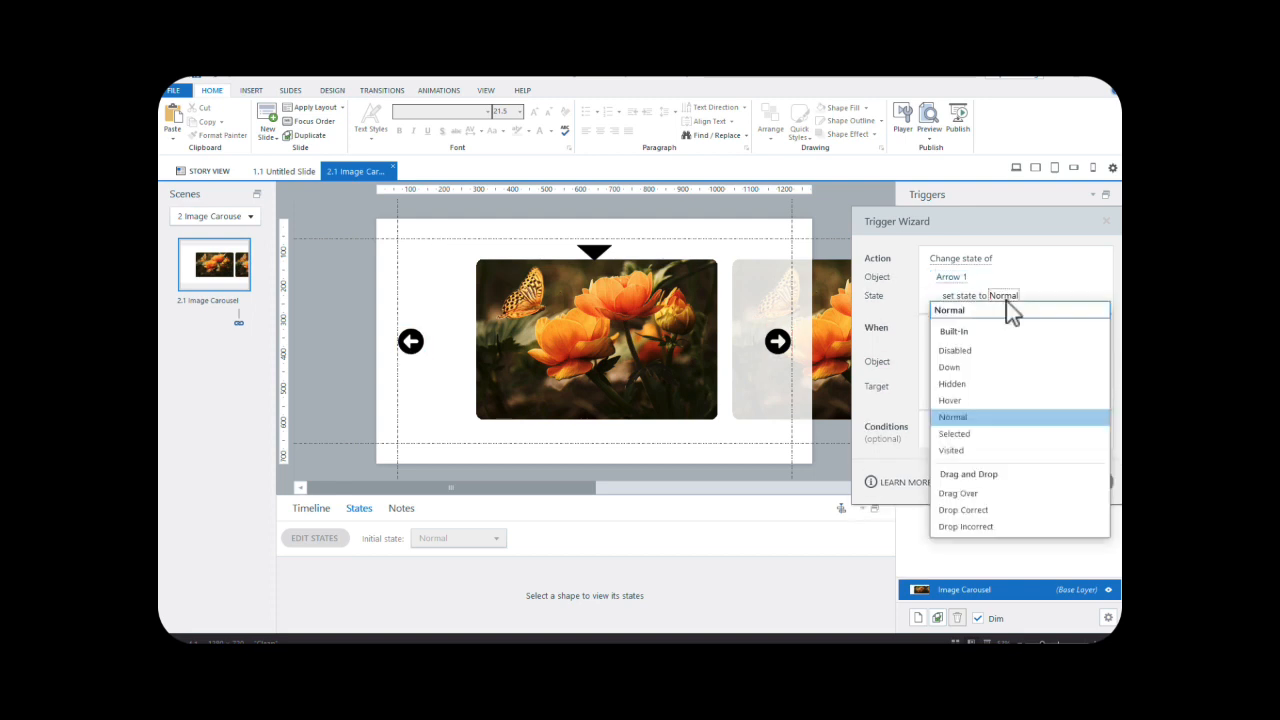
click(965, 352)
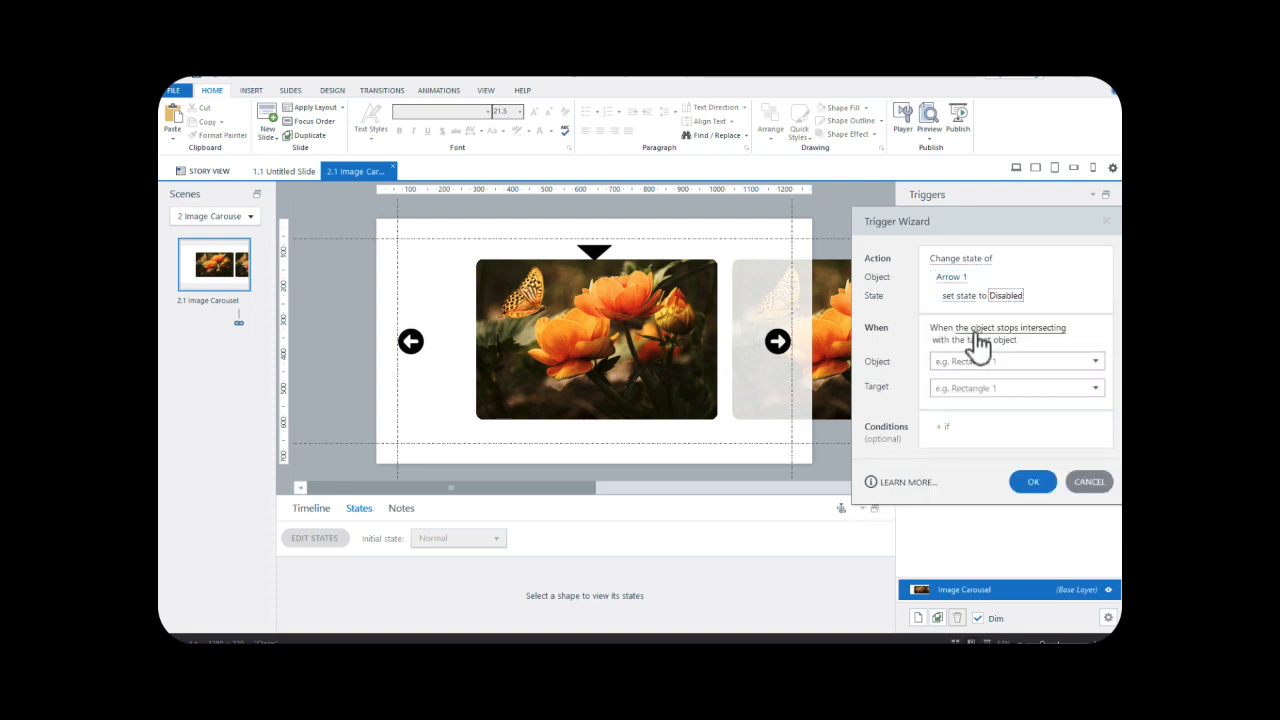
- Make the Arrow 1 trigger fire when Triangle 1 intersects with Picture 4, and save it
click(1011, 331)
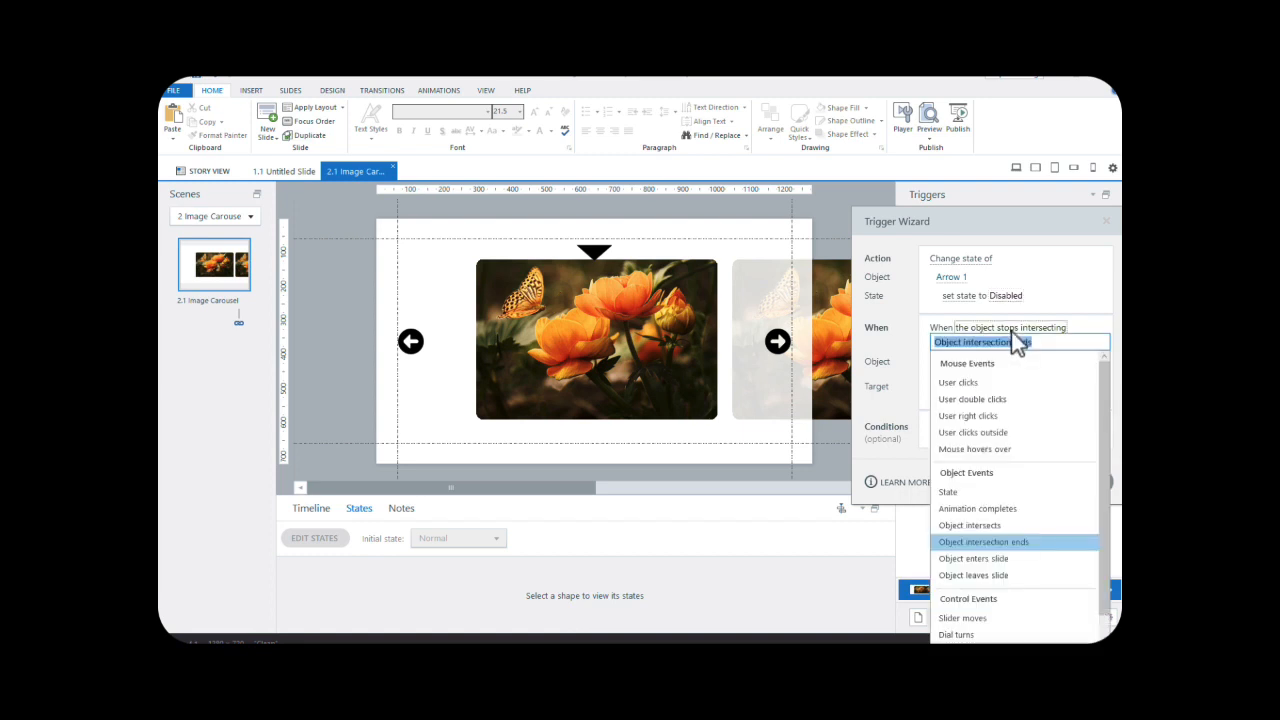
click(1004, 529)
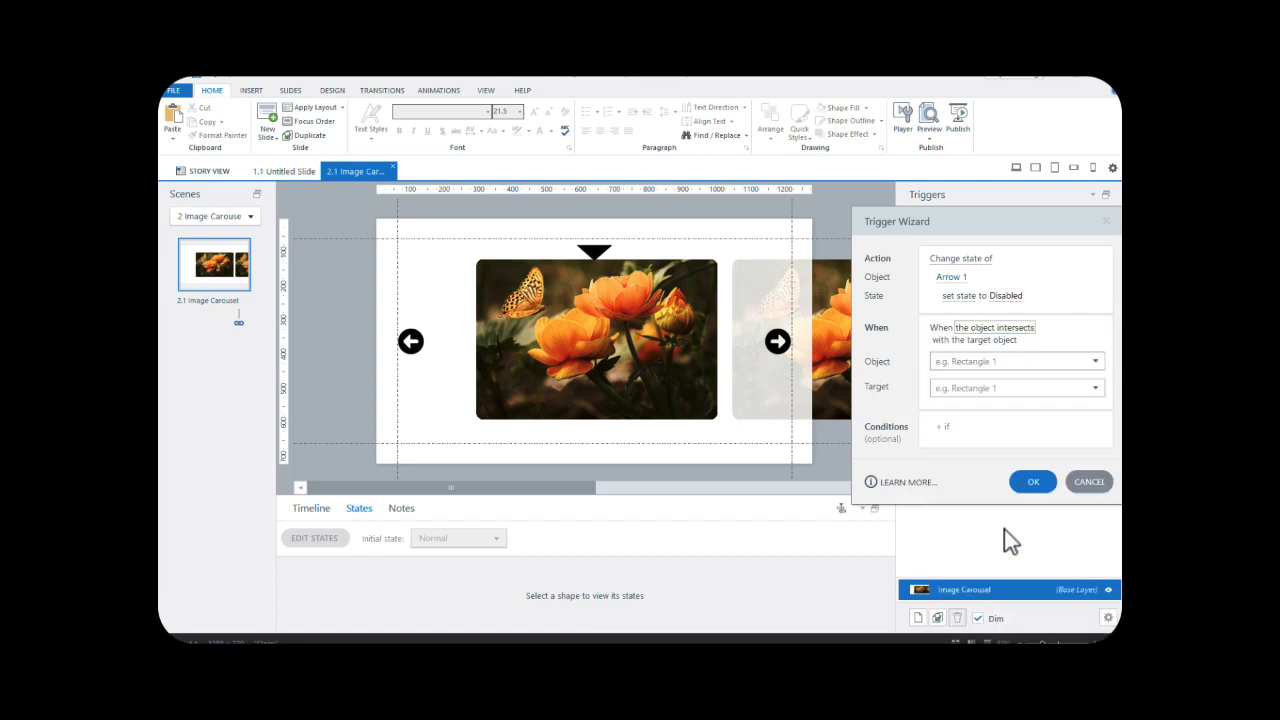
click(1096, 364)
click(993, 578)
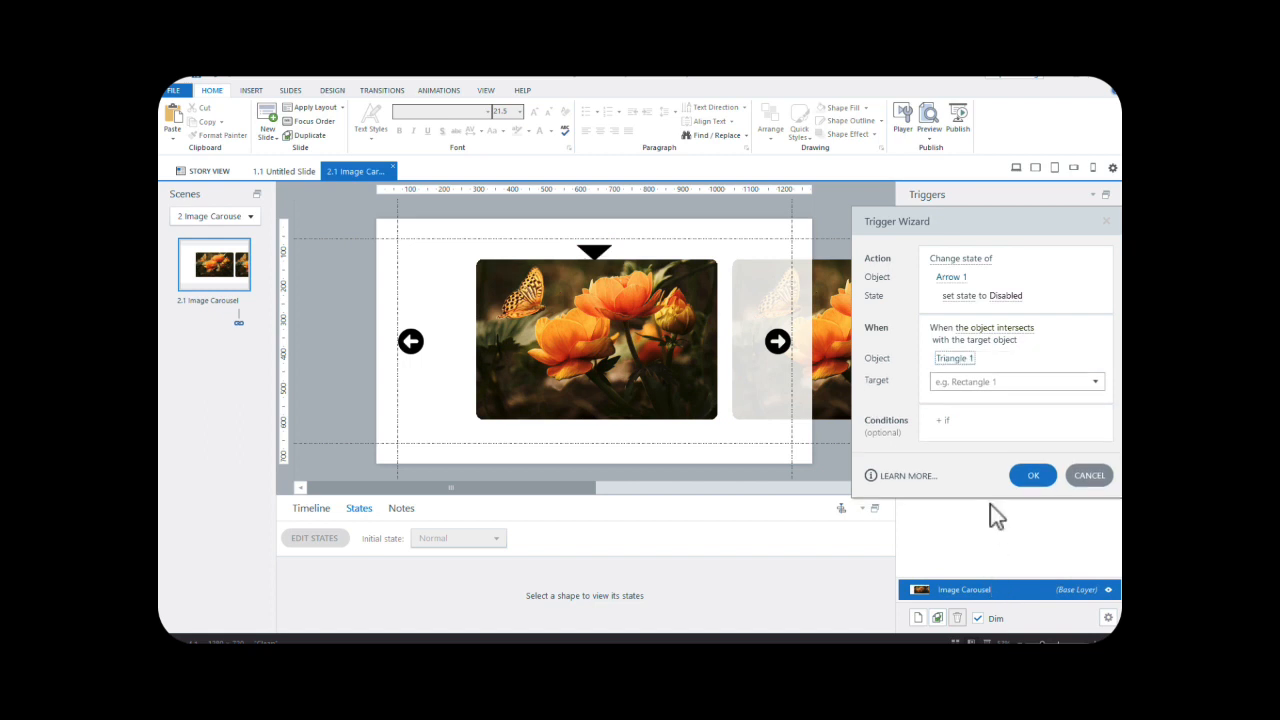
click(1095, 381)
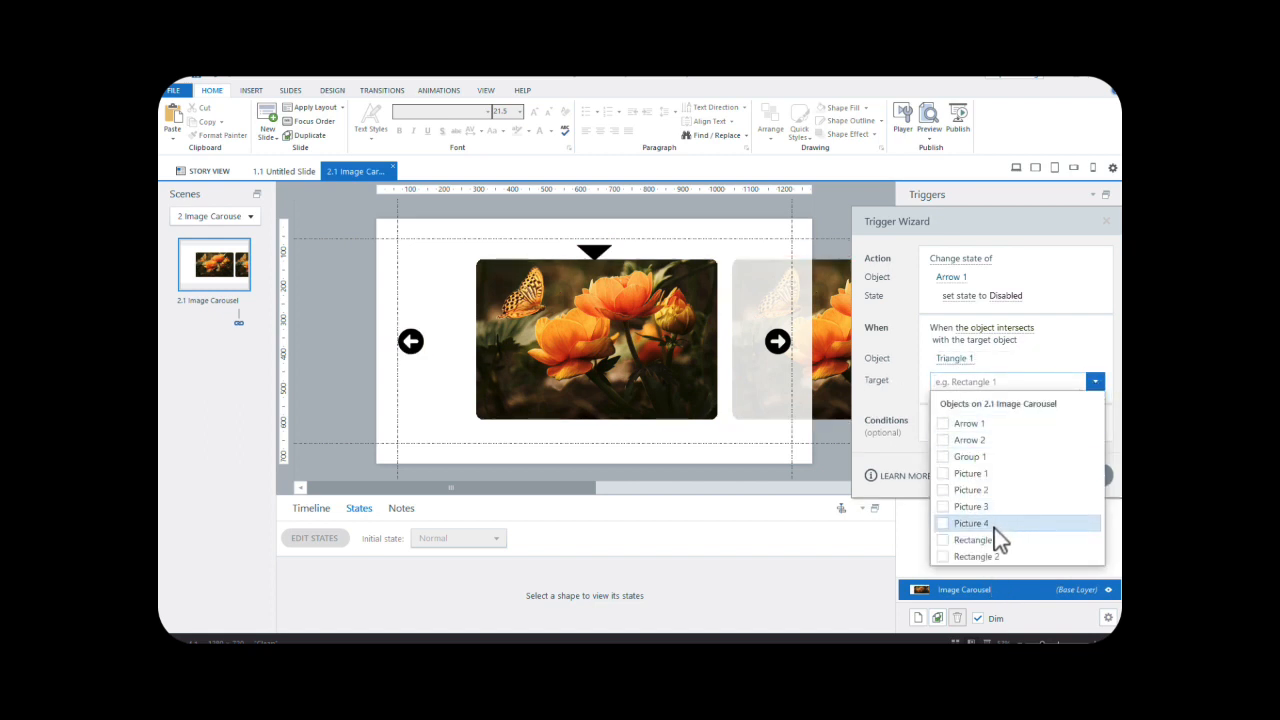
click(943, 523)
click(876, 405)
click(1034, 488)
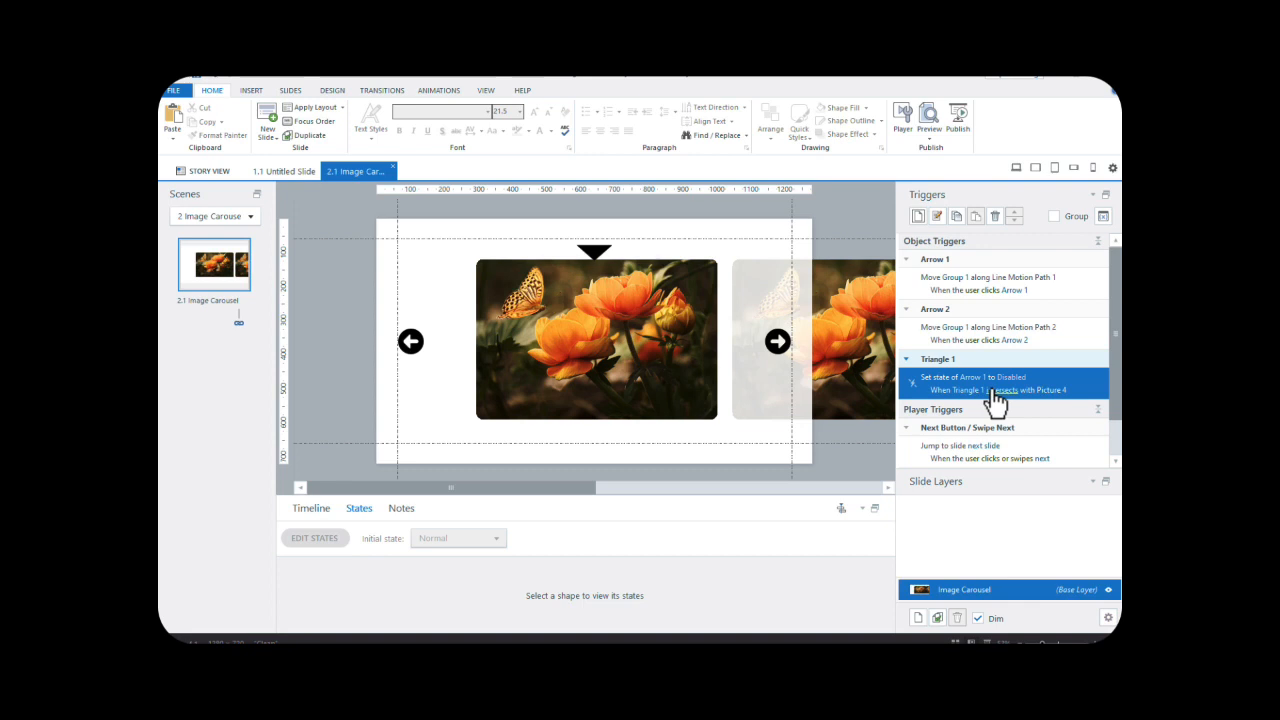
- Add a trigger that sets Arrow 1 to Normal when Triangle 1 stops intersecting with Picture 4
click(918, 216)
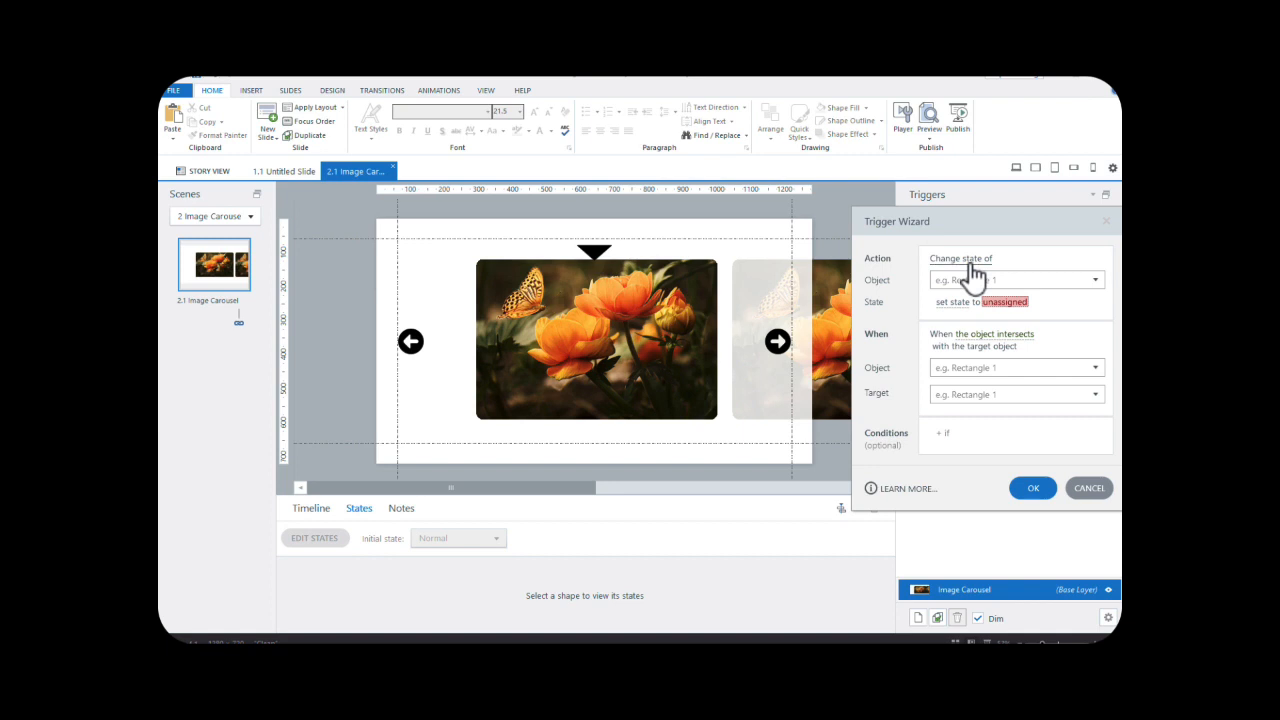
click(1096, 283)
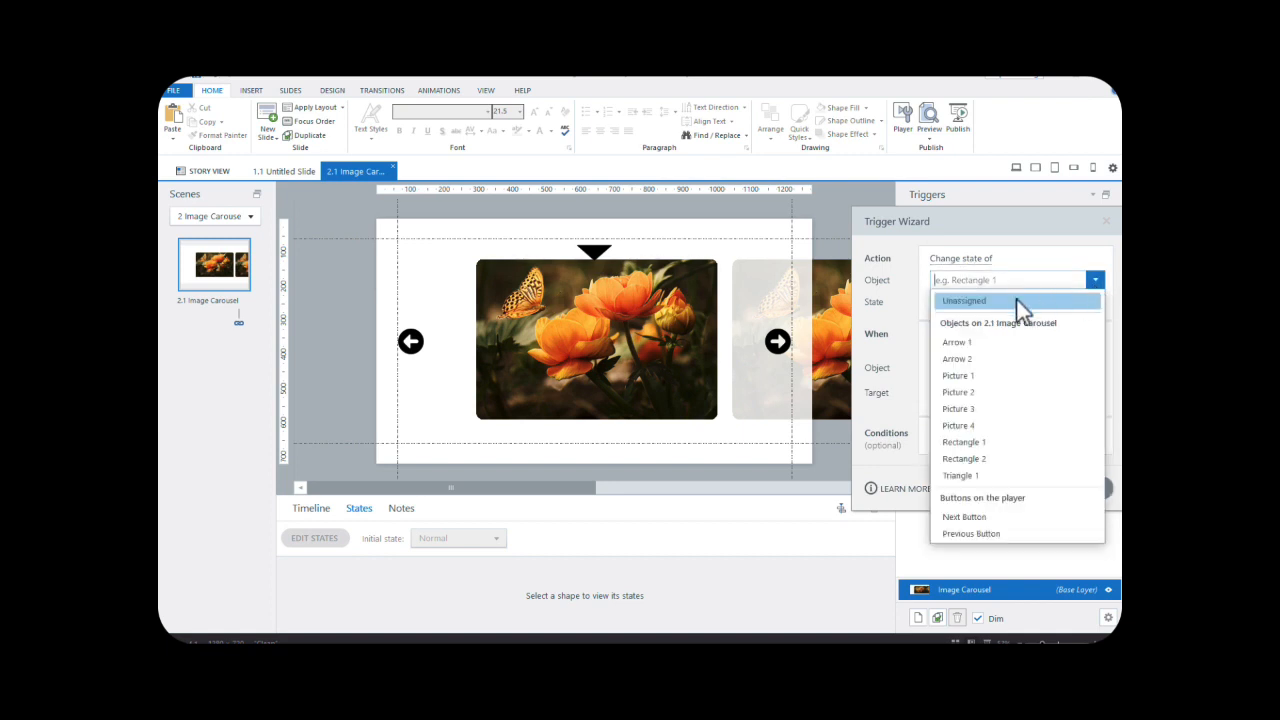
click(975, 342)
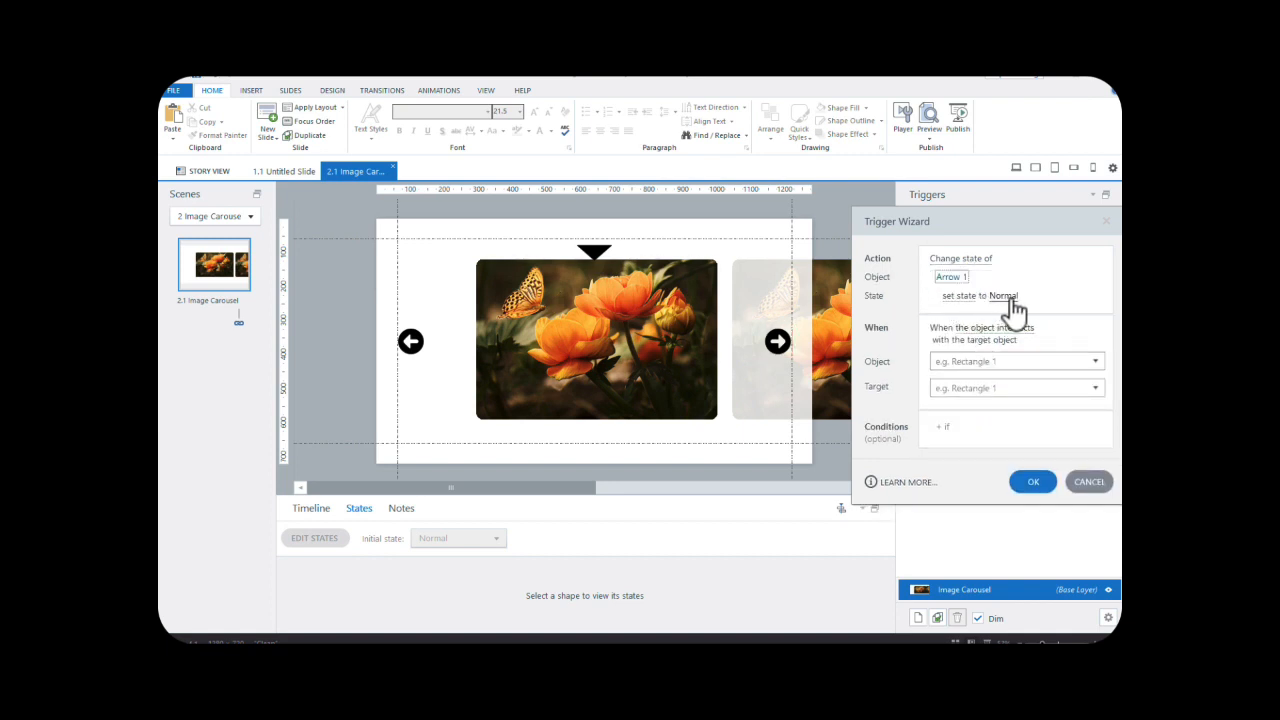
click(965, 330)
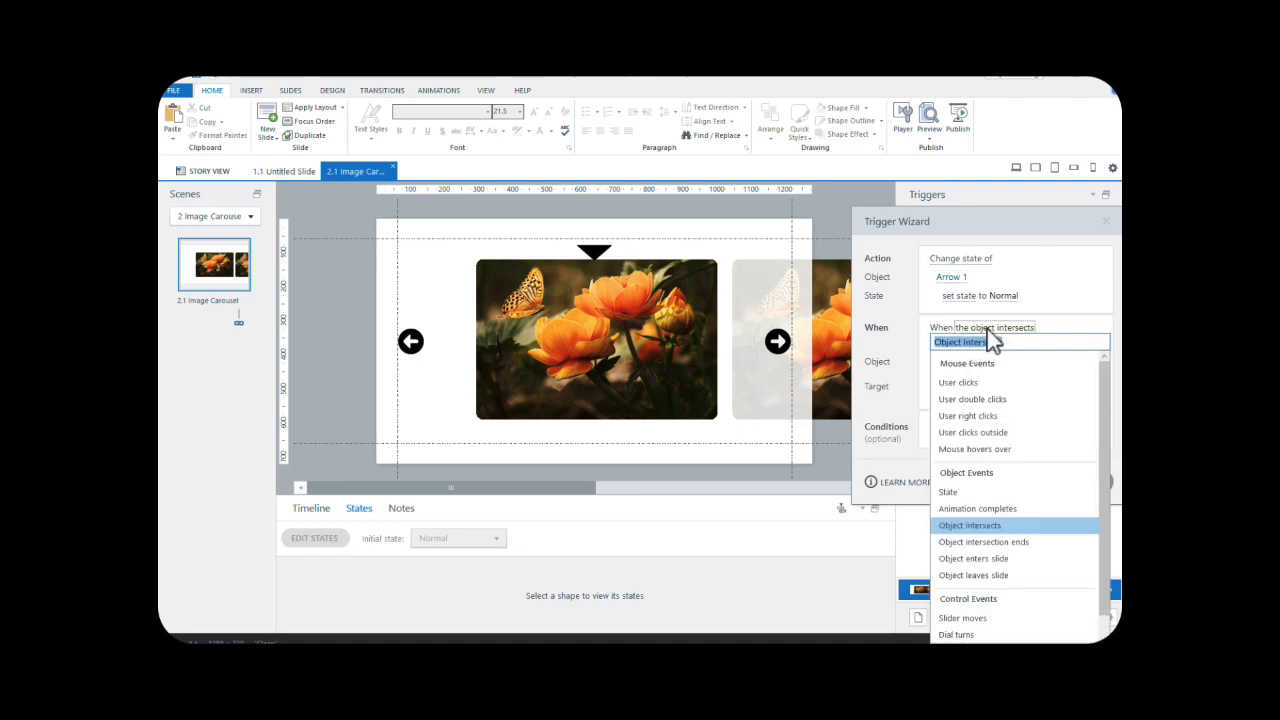
click(1022, 542)
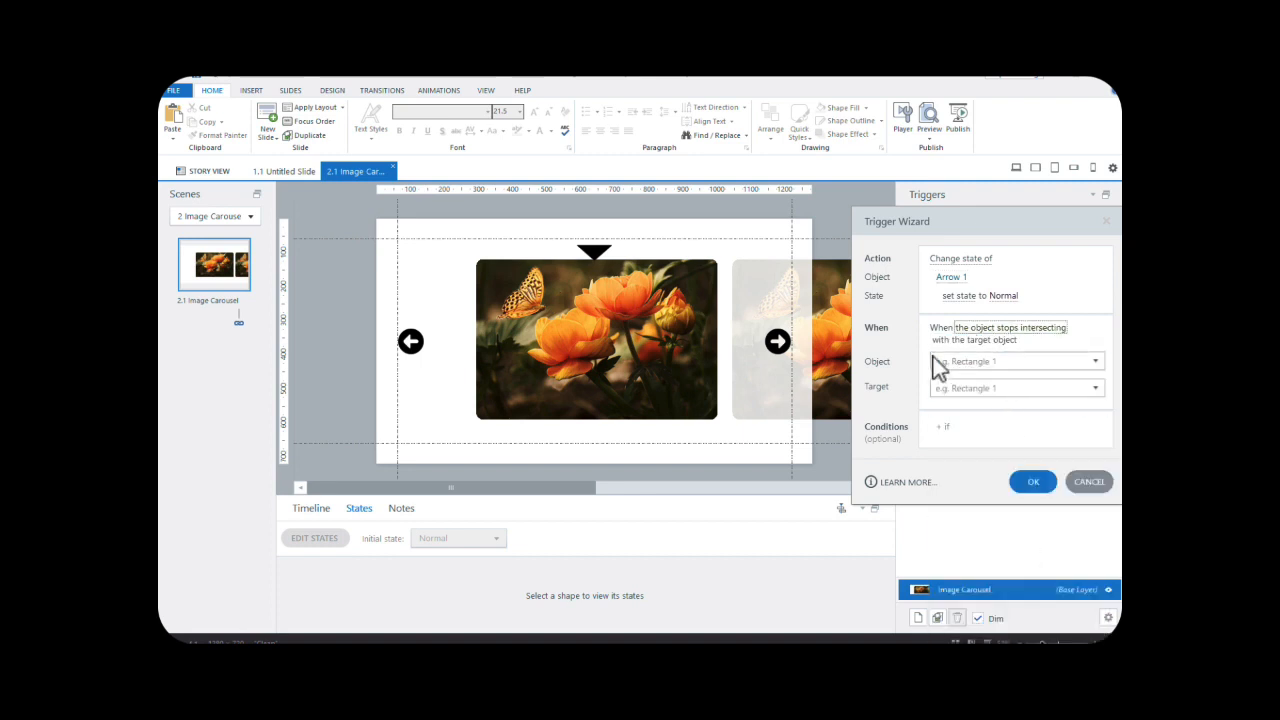
click(1095, 361)
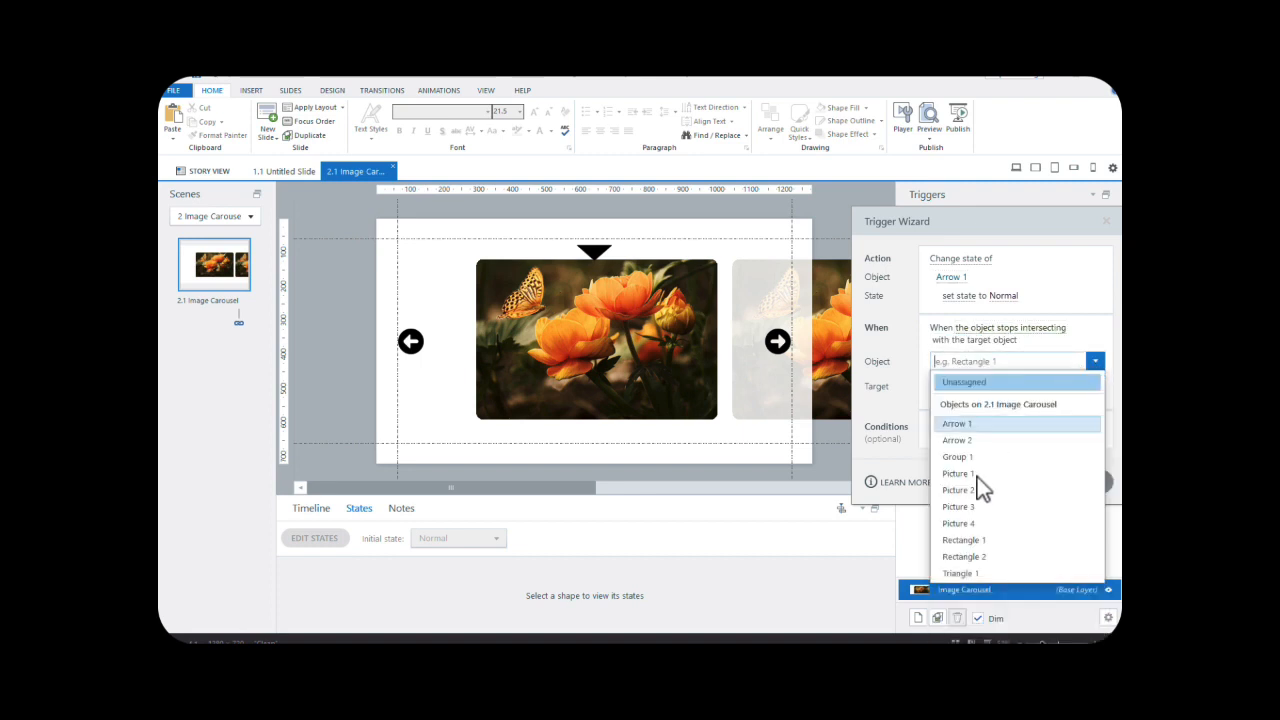
click(981, 573)
click(1097, 382)
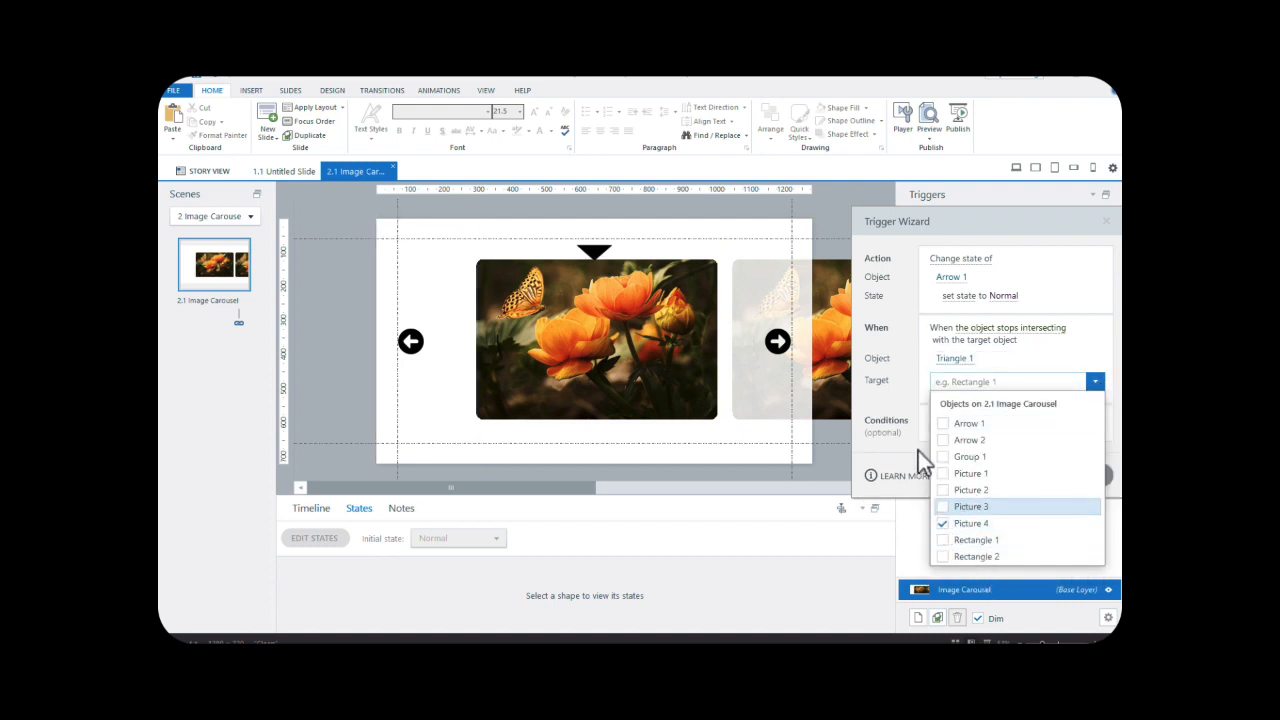
click(906, 417)
click(1037, 486)
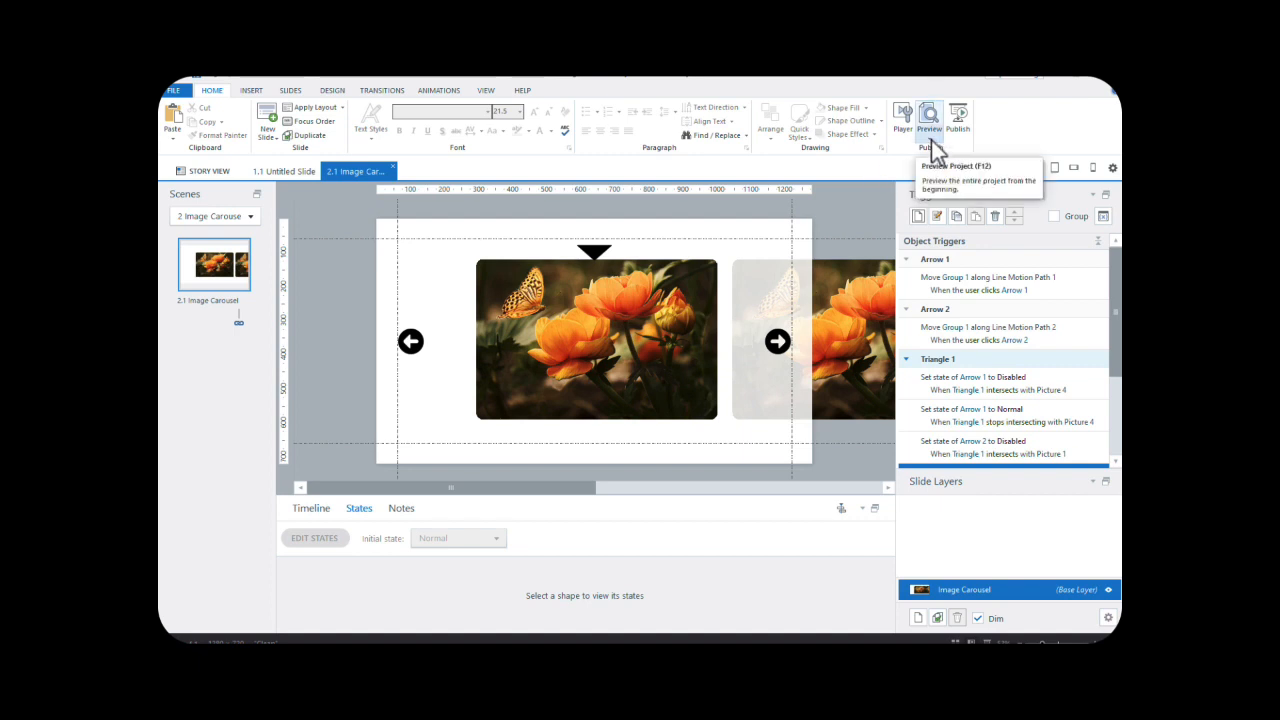
- Preview only this slide and test the carousel by moving forward through the pictures and back with the arrow icons
click(929, 142)
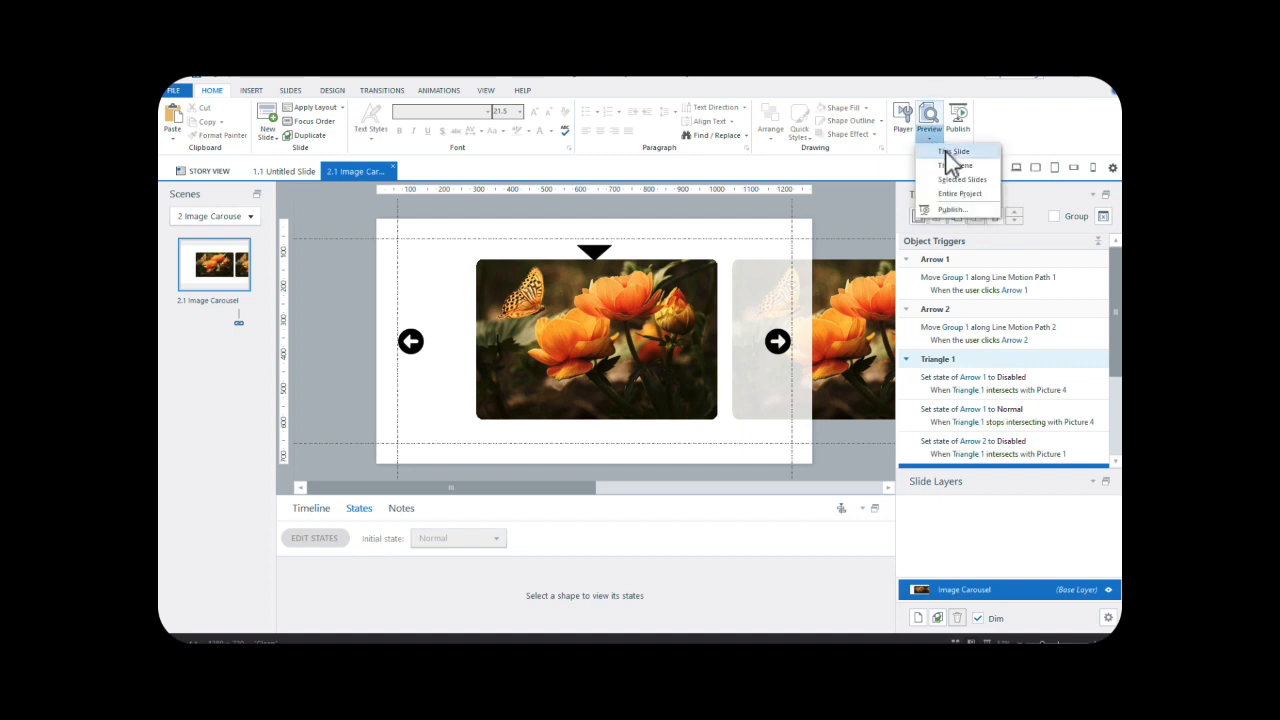
click(944, 151)
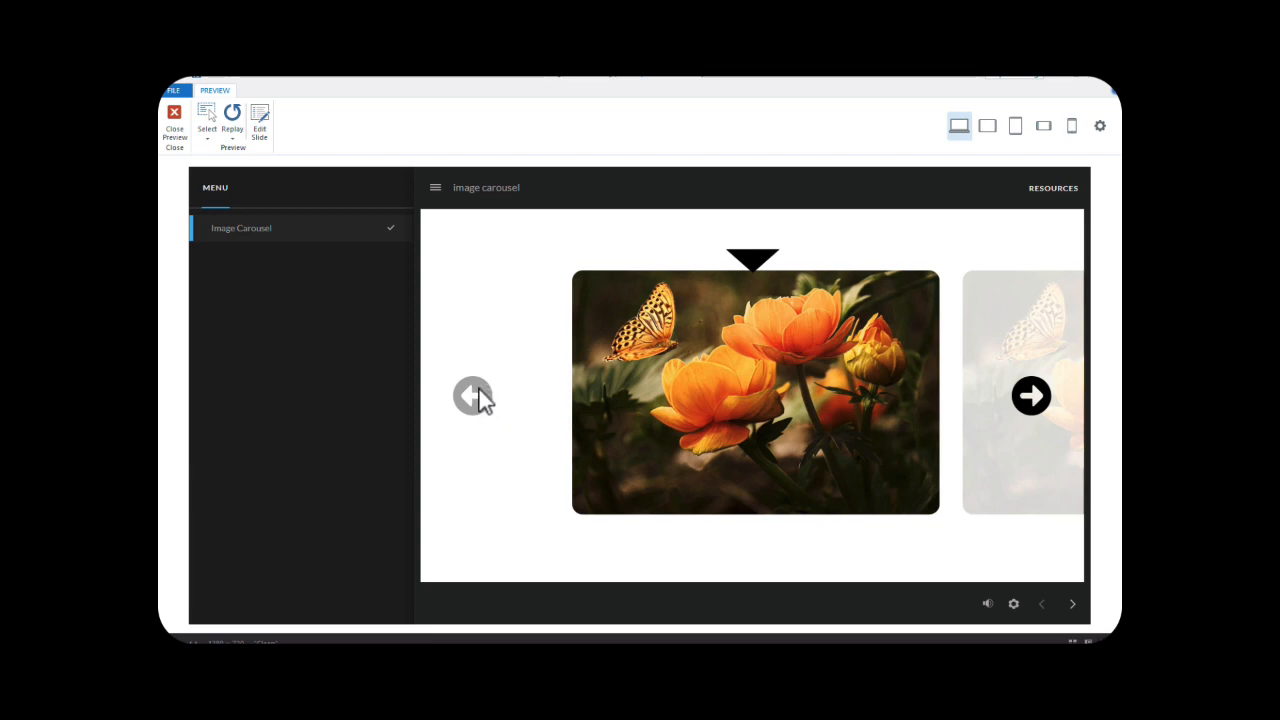
click(1030, 396)
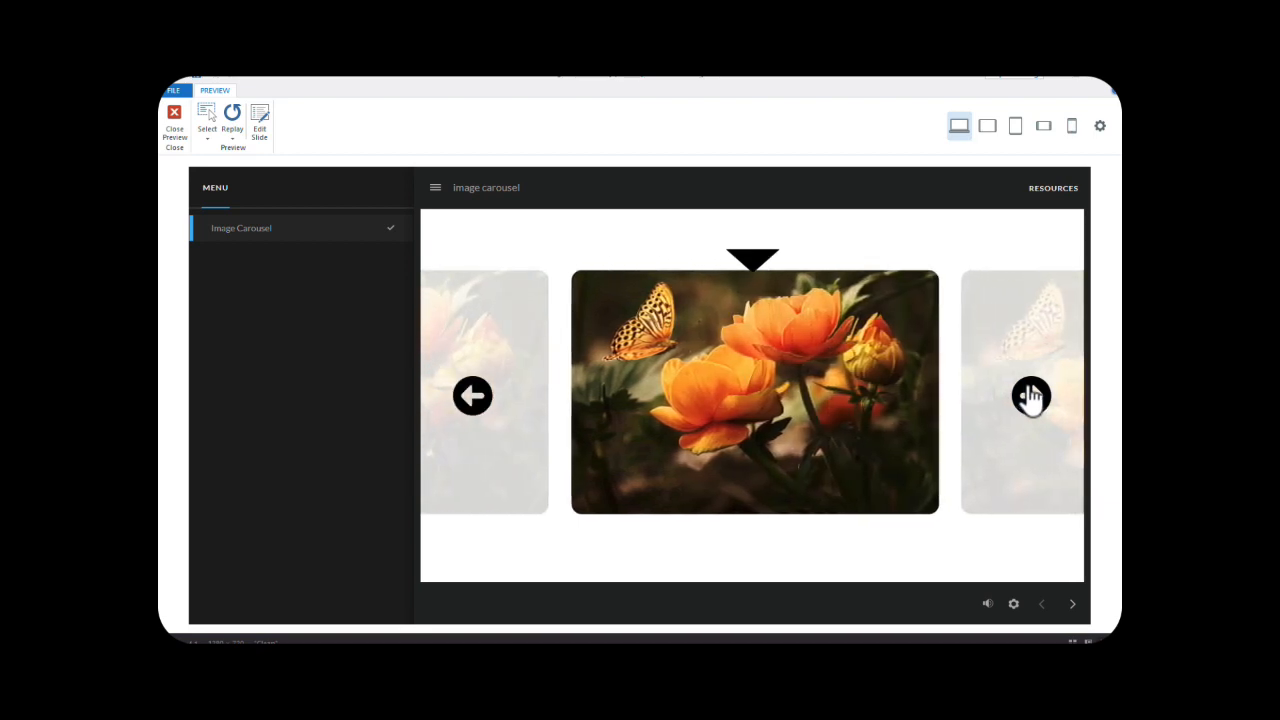
click(1030, 396)
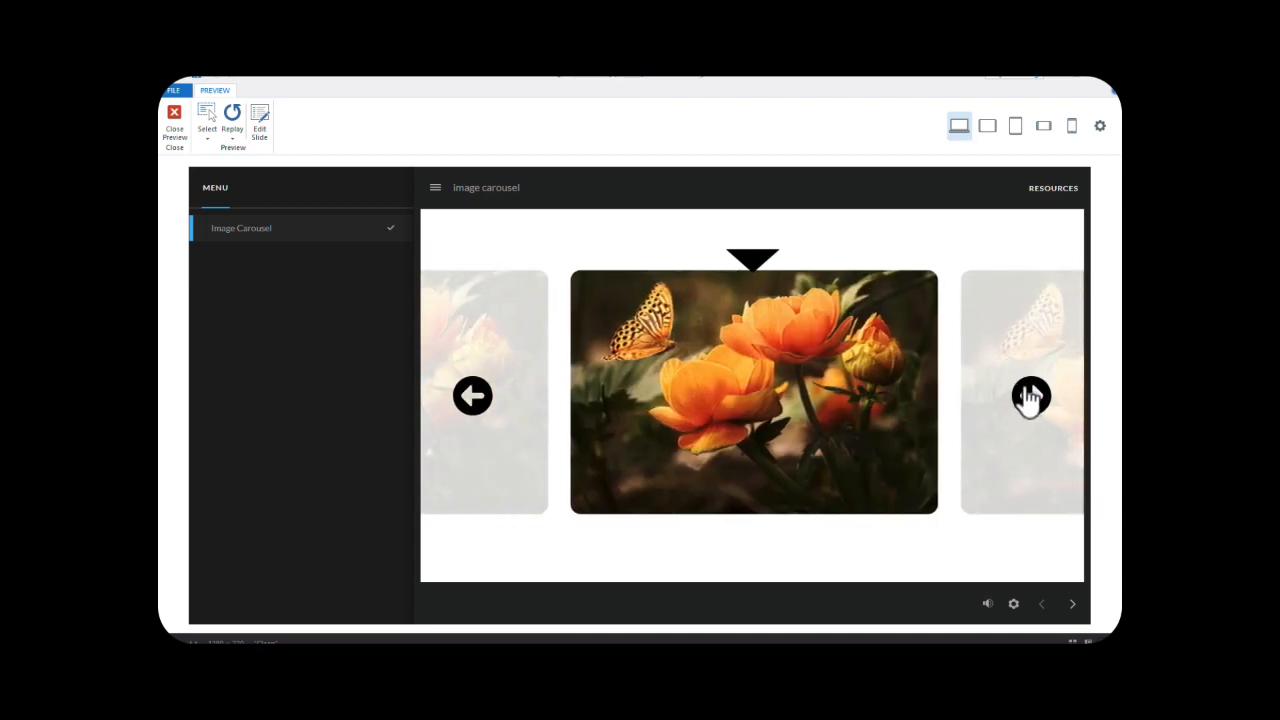
click(1030, 396)
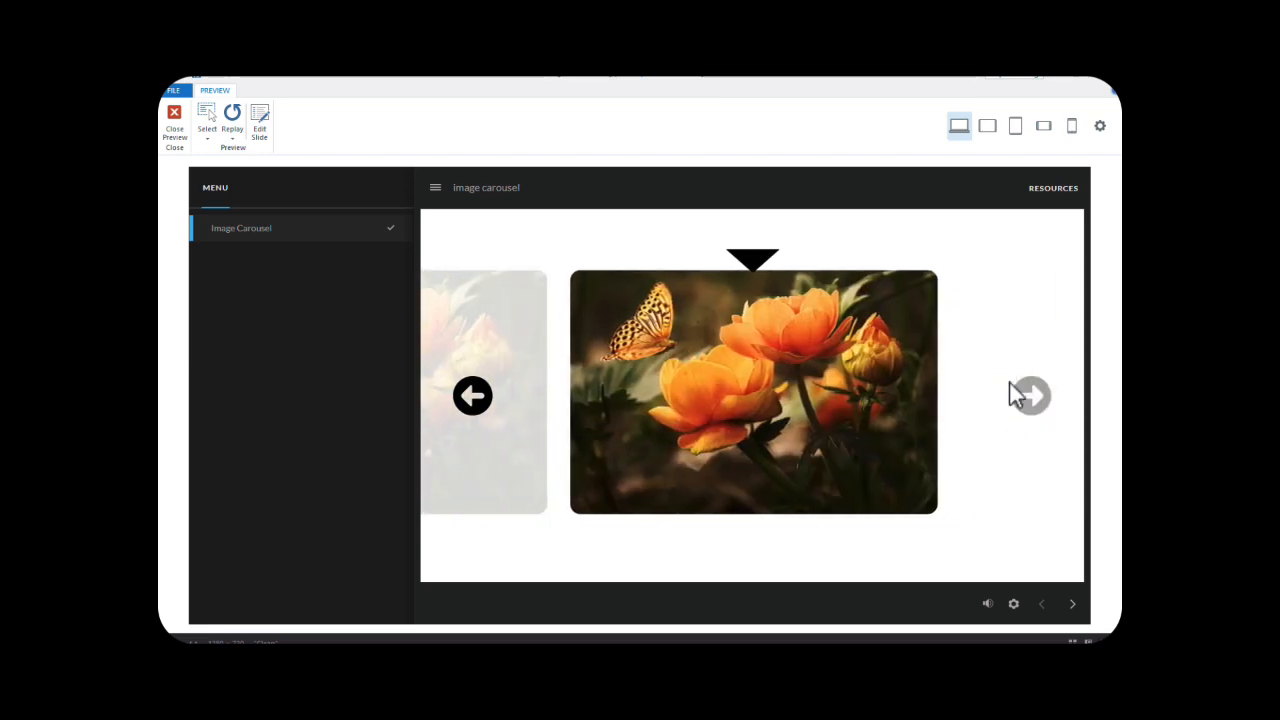
click(474, 396)
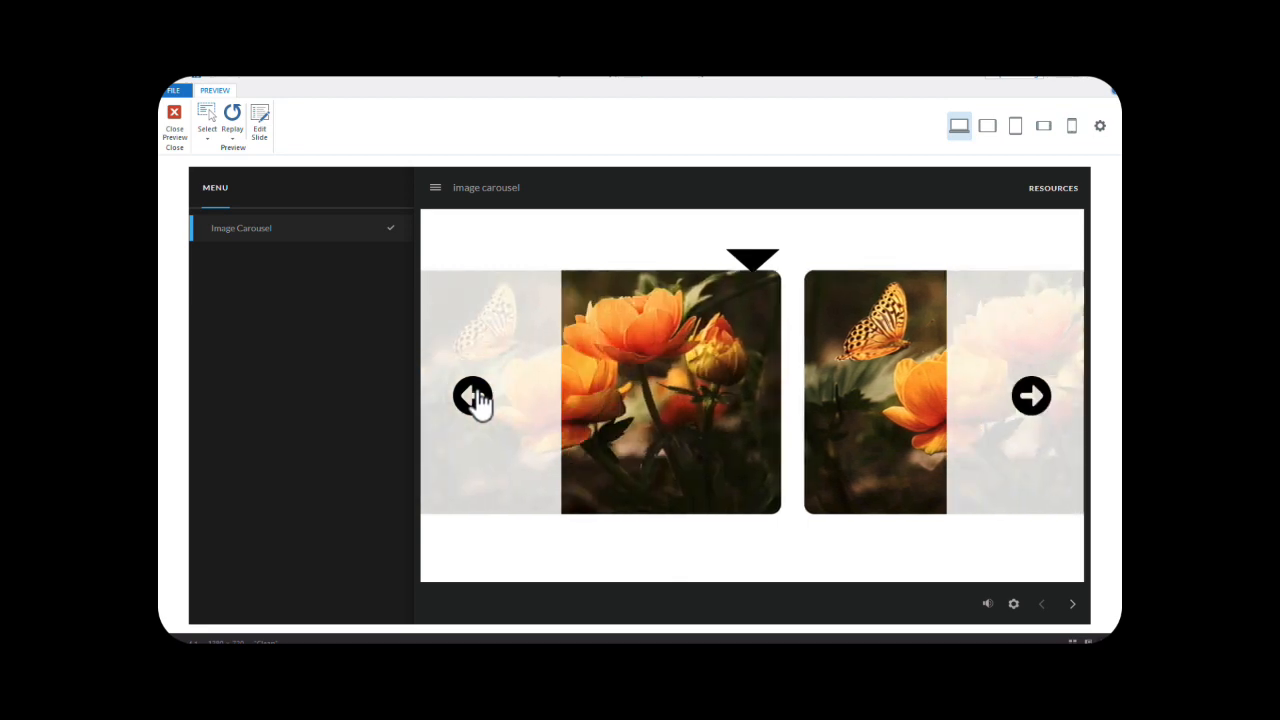
click(474, 396)
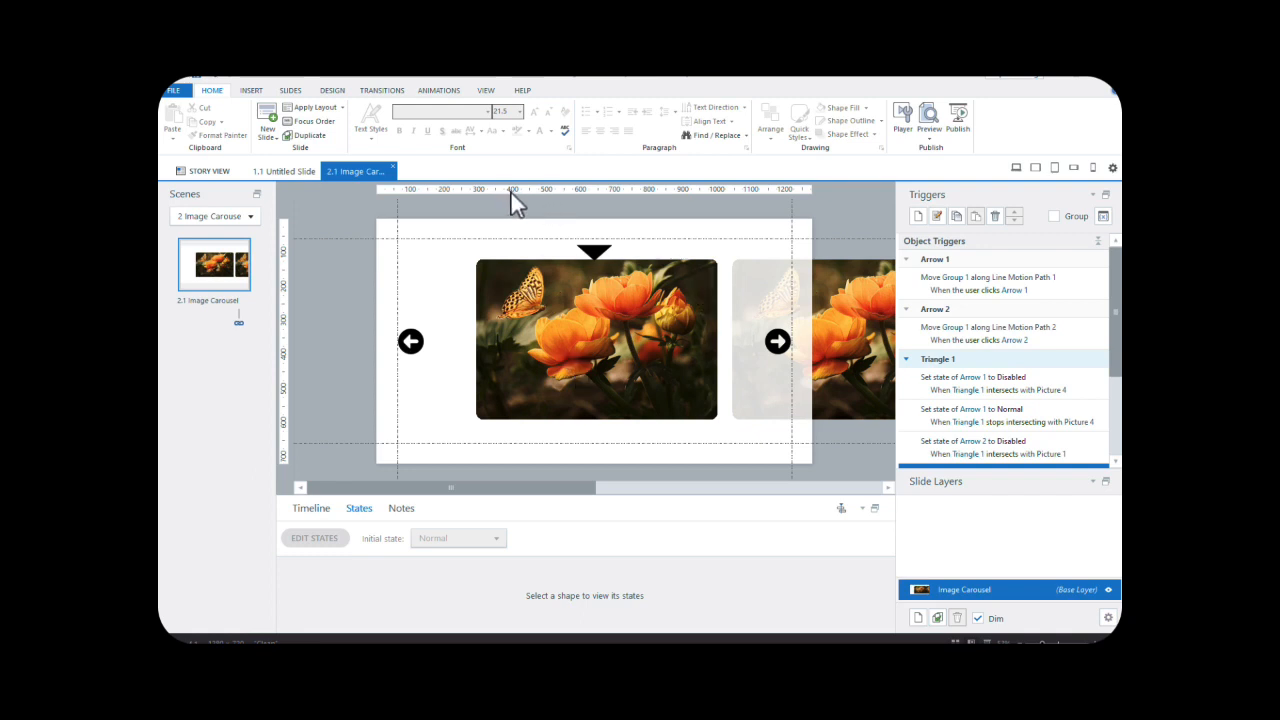
click(859, 312)
right_click(862, 314)
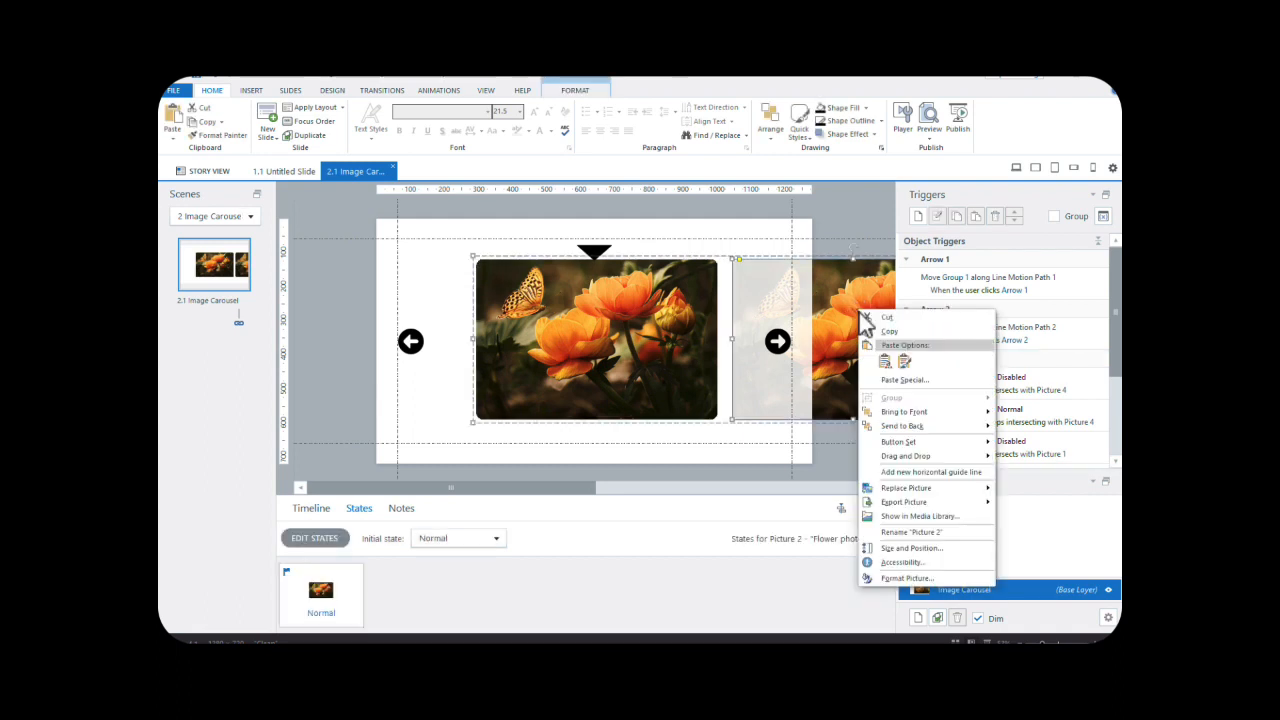
click(847, 206)
click(847, 206)
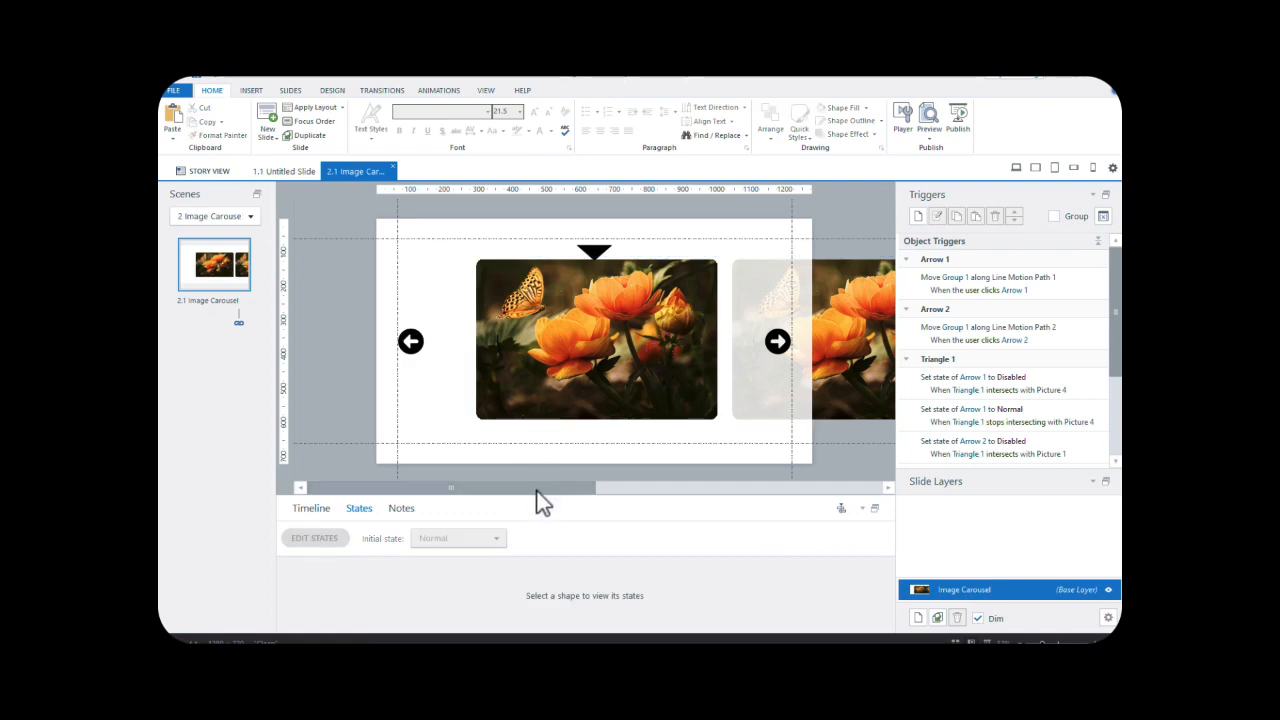
drag(536, 490, 553, 491)
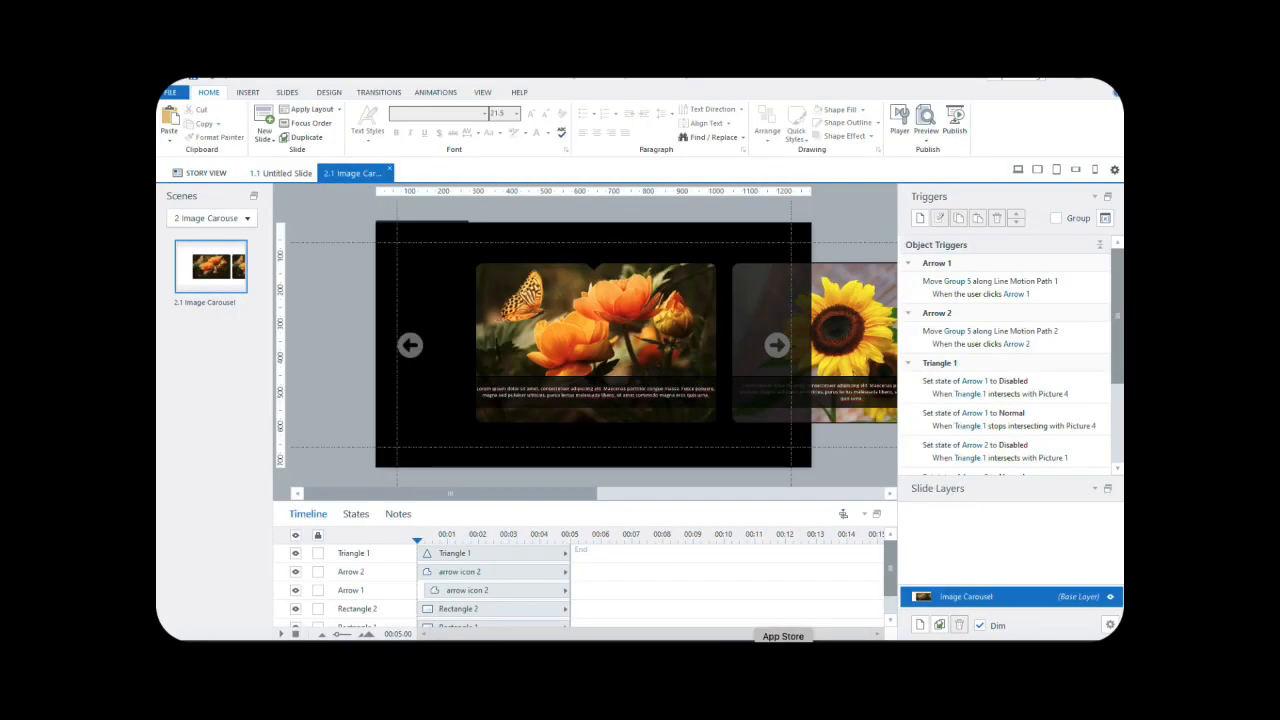